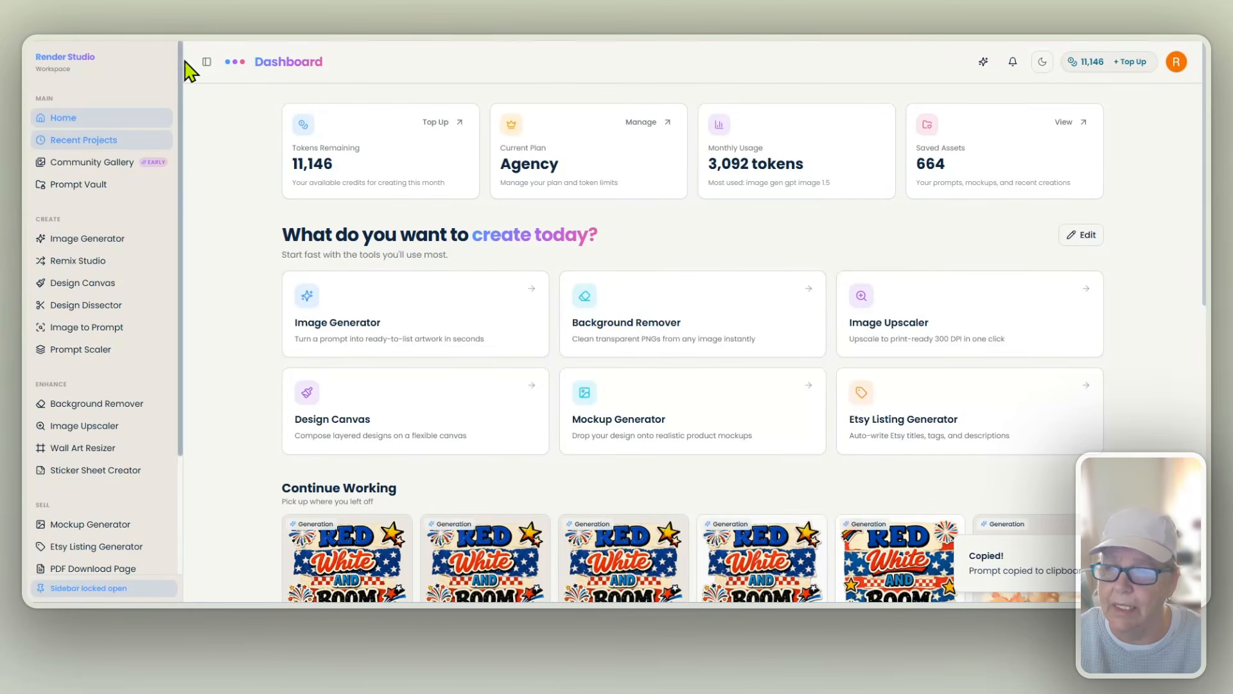
Open the Image Generator and enter a prompt for three watercolor popsicles in a row, striped red and white or blue with white stars, on clean white
{"action": "scroll", "coordinate": [222, 261], "scroll_direction": "down", "scroll_amount": 1}
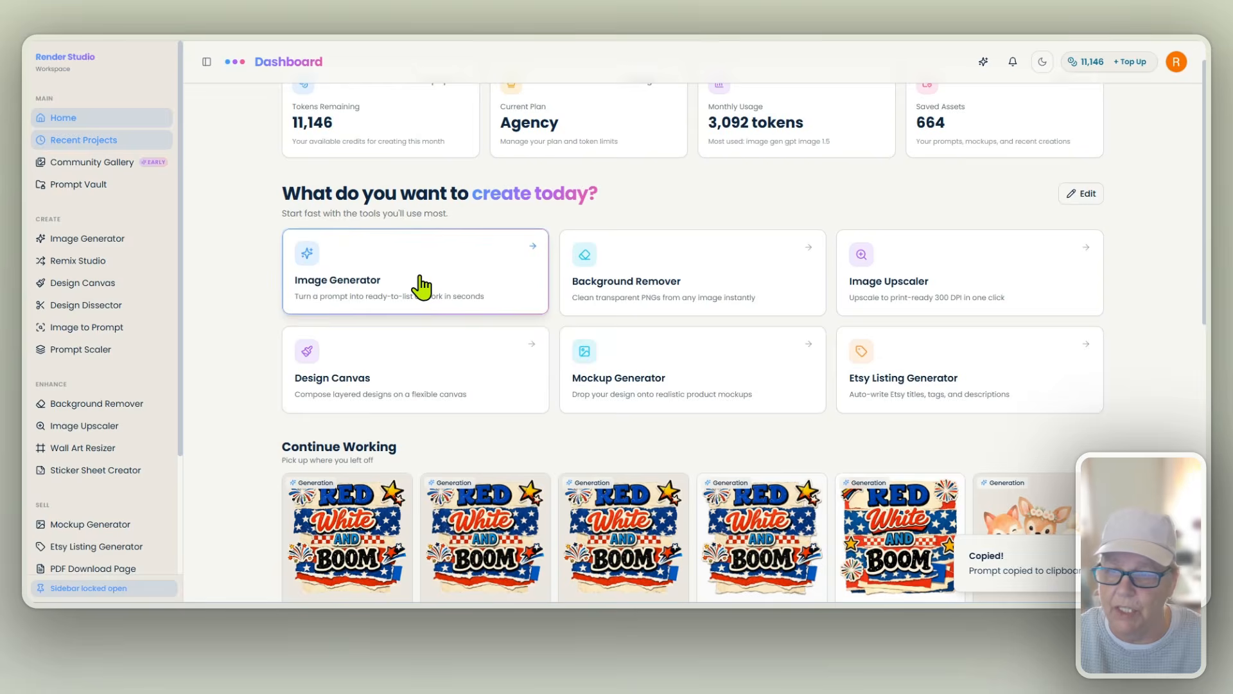
{"action": "left_click", "coordinate": [421, 284]}
{"action": "left_click", "coordinate": [283, 266]}
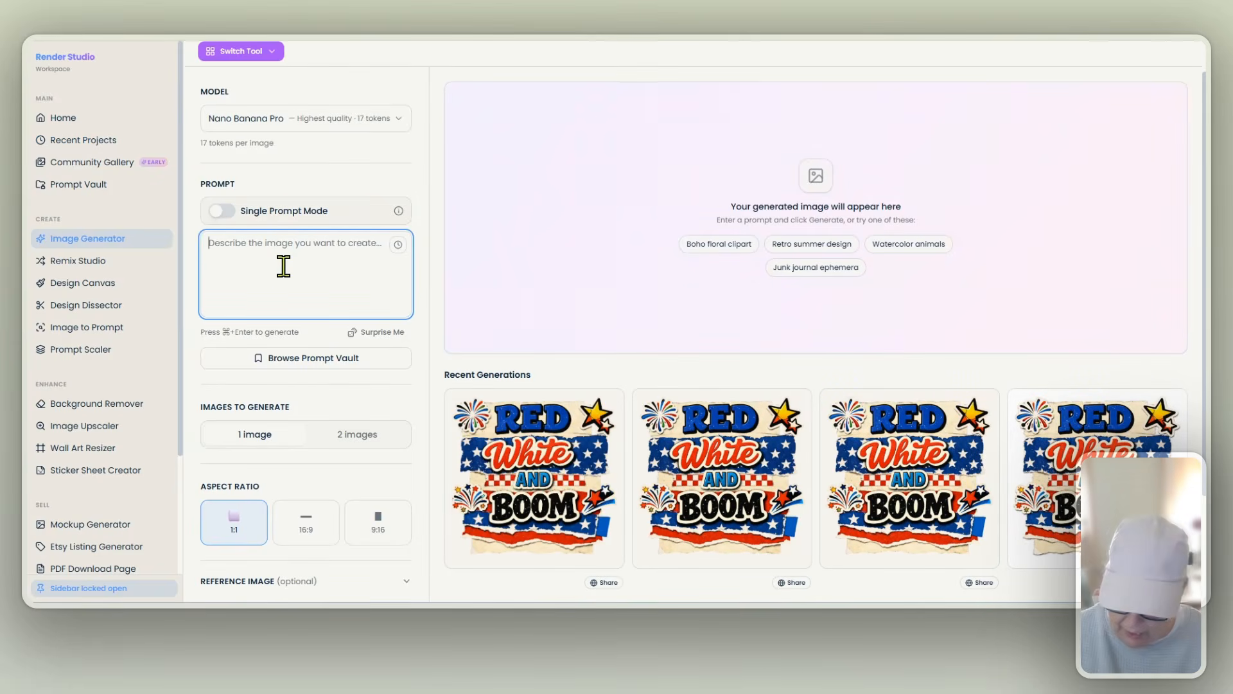
{"action": "type", "text": "Three watercolor popsicles in a row, each with a wooden stick. The leftmost popsicle has horizontal red and white stripes. The middle popsicle has a blue top half with white stars and a bottom half with horizontal red and white stripes. The rightmost popsicle is solid blue with sculpted white stars. The watercolor effect shows pigment variations and soft edges on a clean white background."}
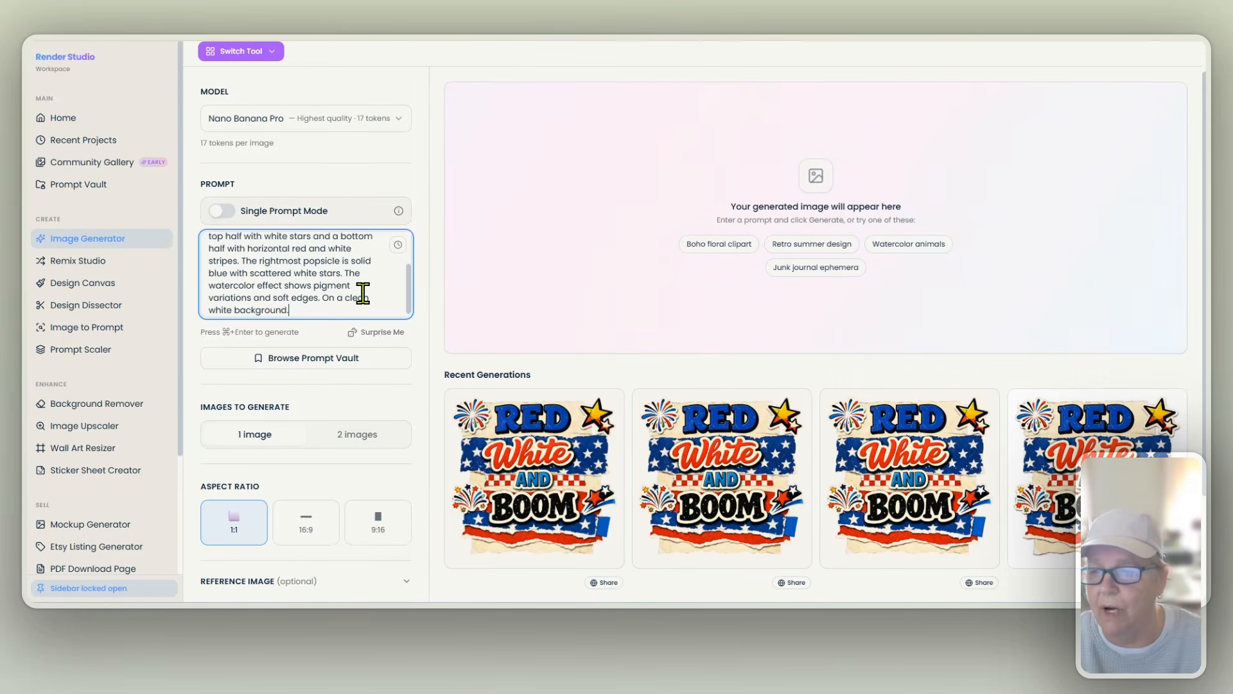
{"action": "scroll", "coordinate": [363, 293], "scroll_direction": "up", "scroll_amount": 3}
{"action": "scroll", "coordinate": [363, 292], "scroll_direction": "up", "scroll_amount": 1}
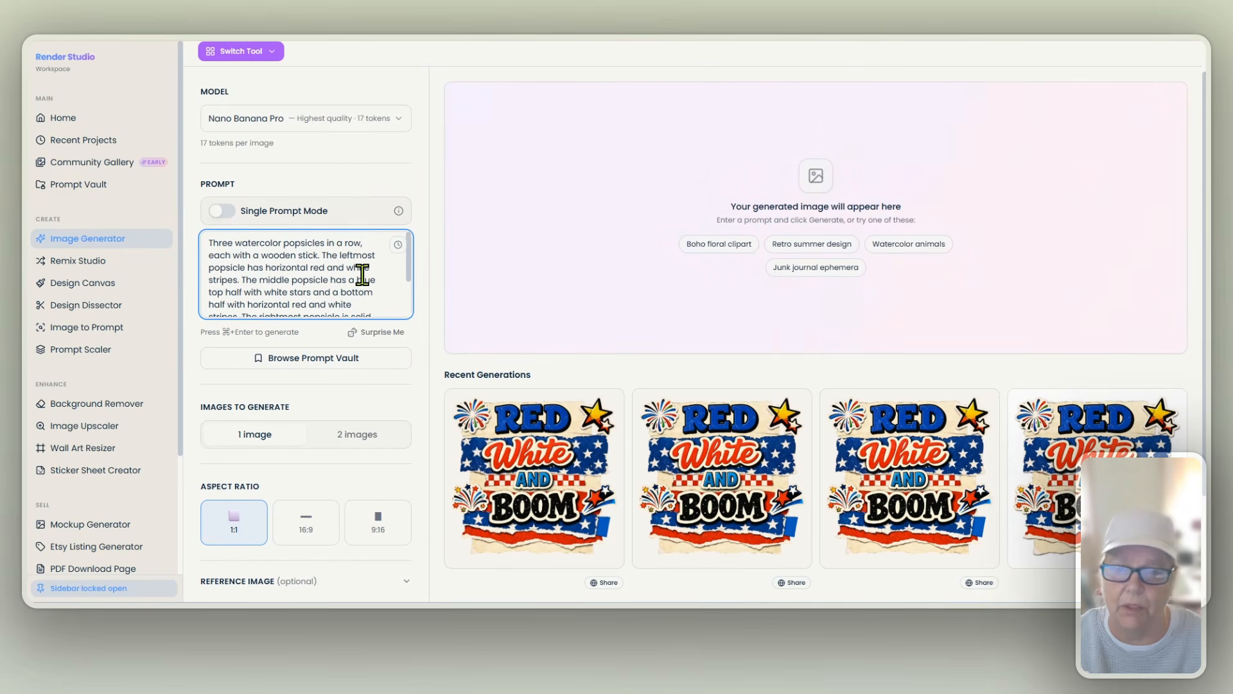
Choose the GPT Image 1.5 model and generate two images from the popsicle prompt
{"action": "left_click", "coordinate": [368, 121]}
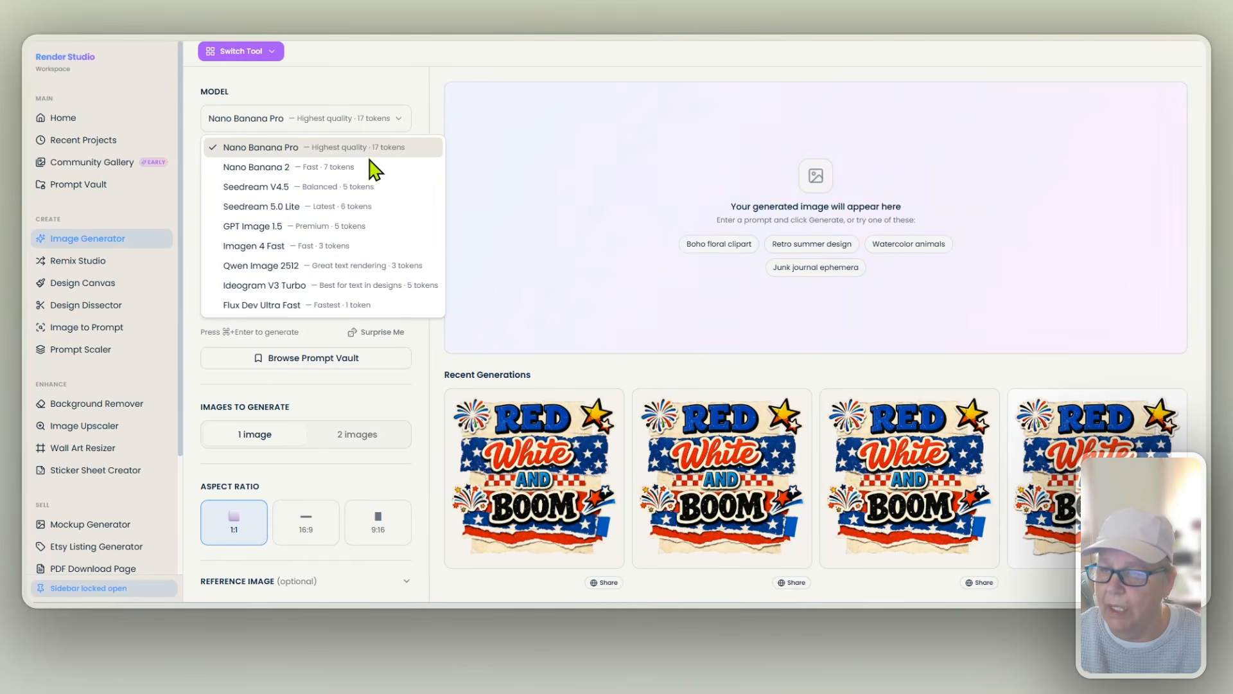
{"action": "left_click", "coordinate": [384, 230]}
{"action": "scroll", "coordinate": [424, 392], "scroll_direction": "down", "scroll_amount": 2}
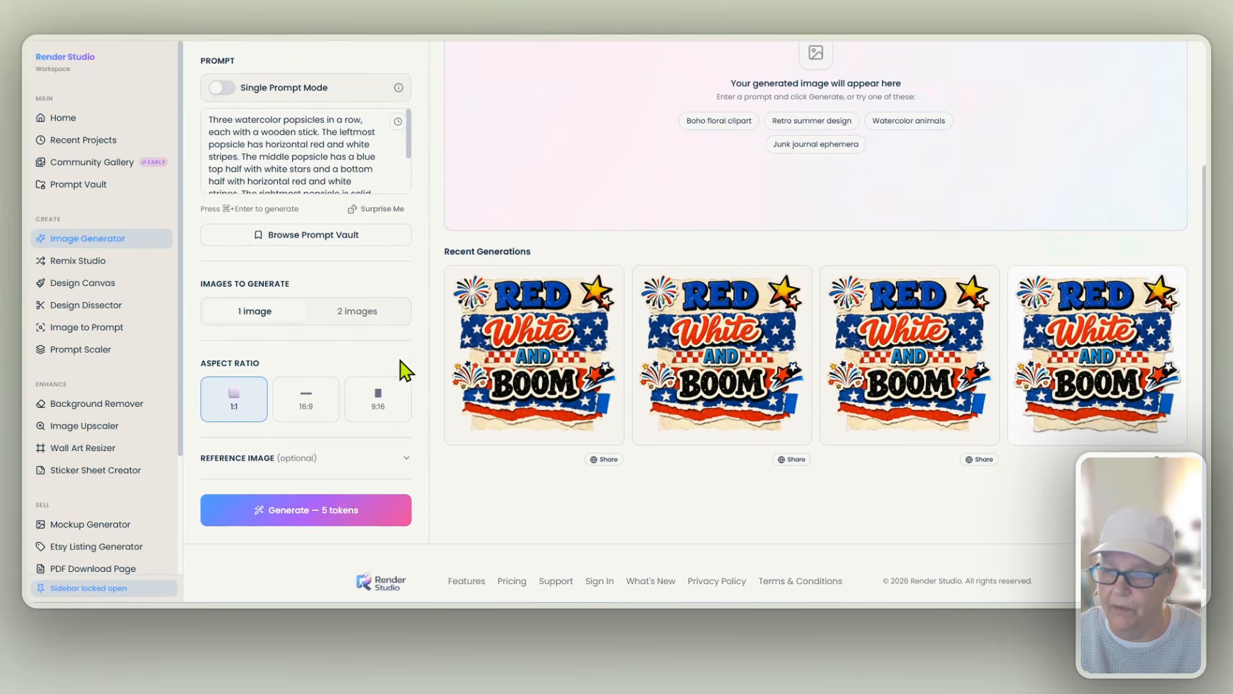
{"action": "left_click", "coordinate": [353, 310]}
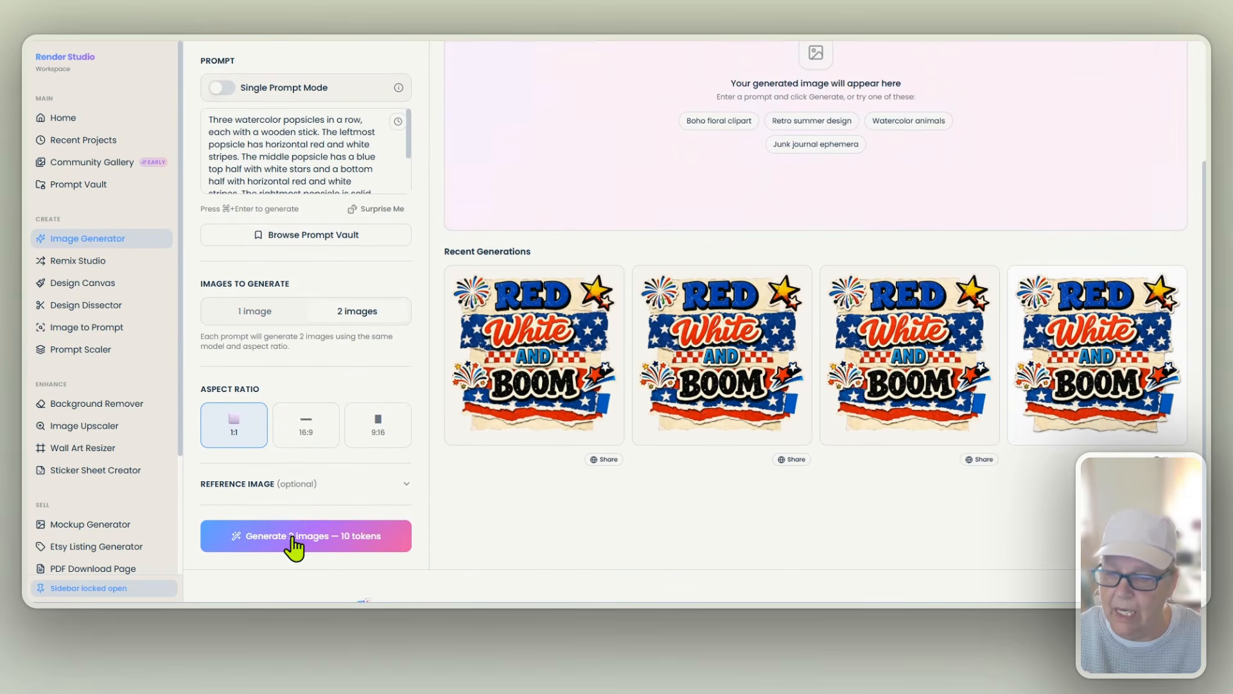
{"action": "left_click", "coordinate": [311, 539]}
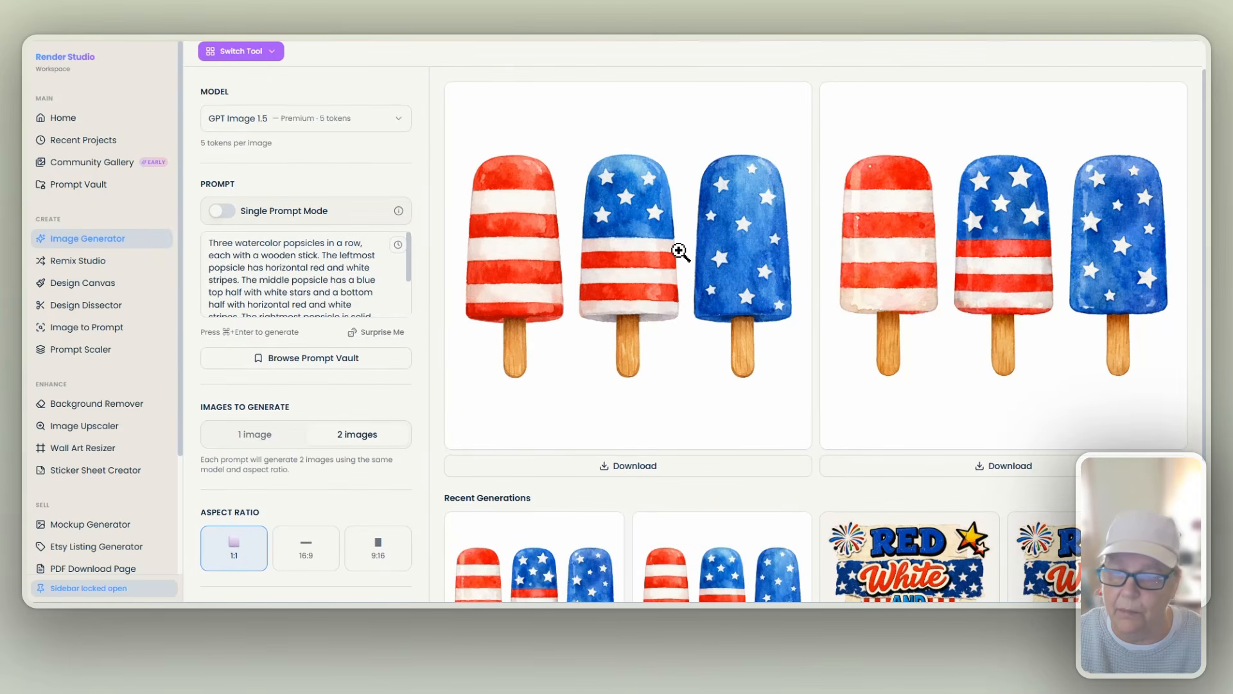
View the second generated popsicle image enlarged, and close the preview
{"action": "left_click", "coordinate": [683, 255]}
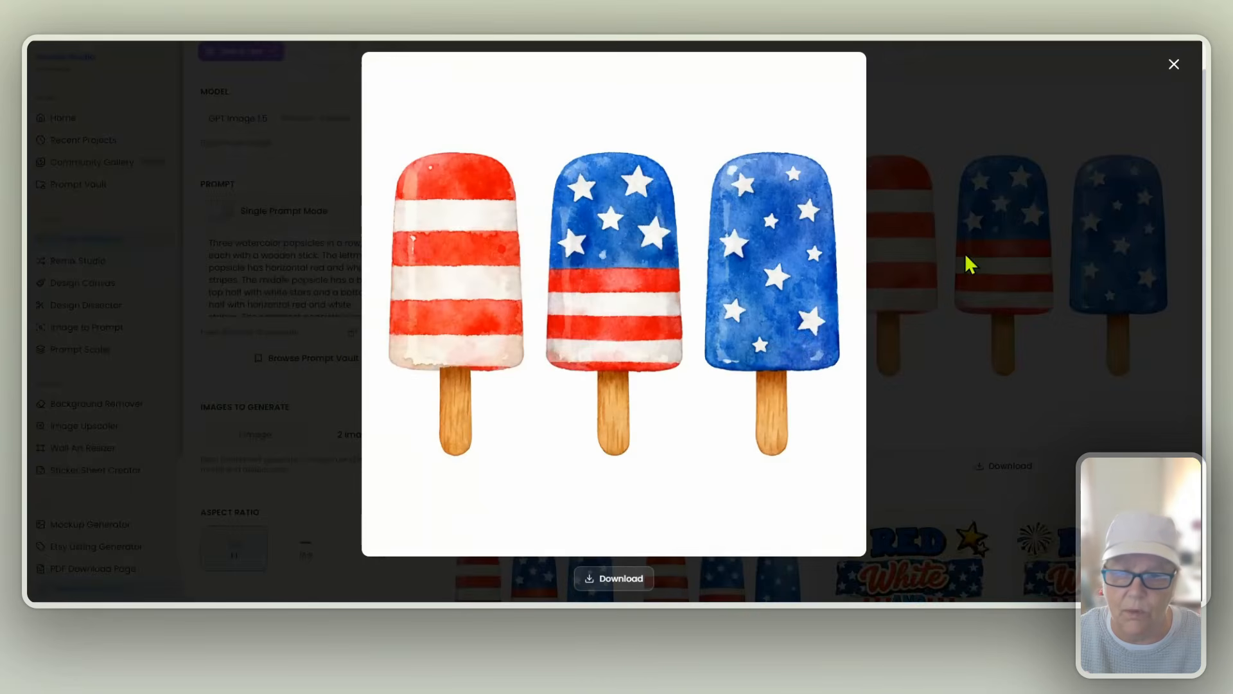
{"action": "left_click", "coordinate": [1173, 64]}
{"action": "scroll", "coordinate": [706, 244], "scroll_direction": "up", "scroll_amount": 1}
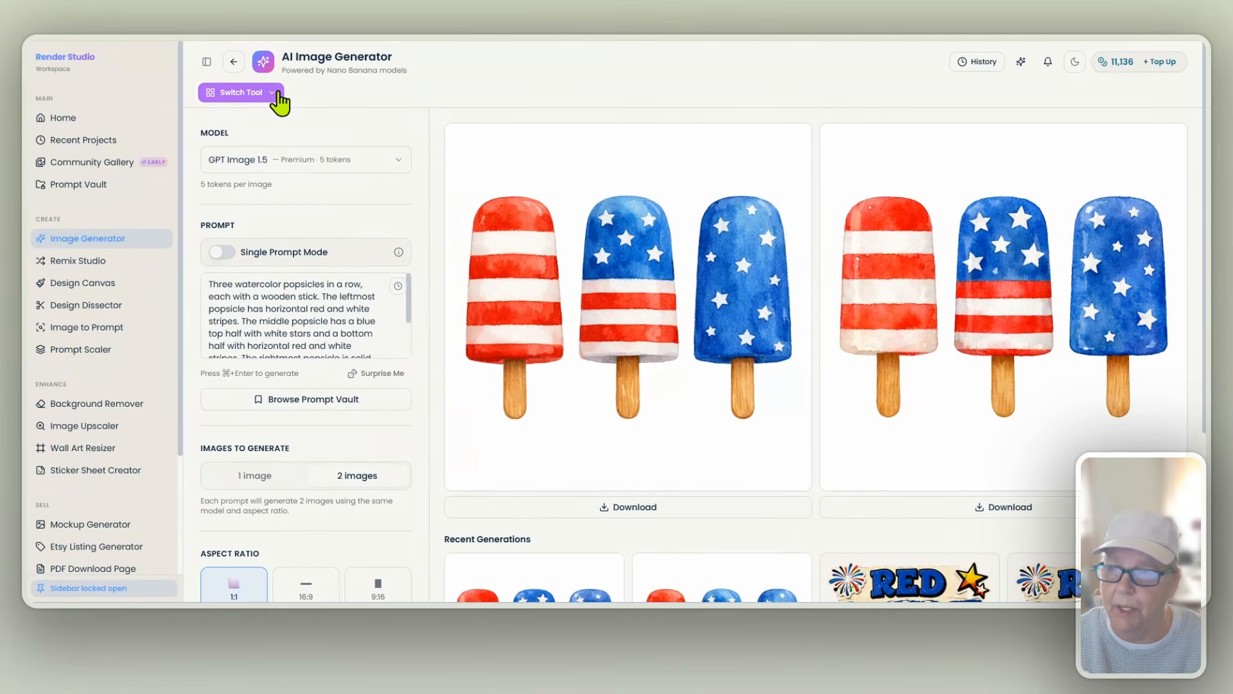
Switch to the Background Remover, load the first popsicle image from the history and remove its background
{"action": "left_click", "coordinate": [264, 96]}
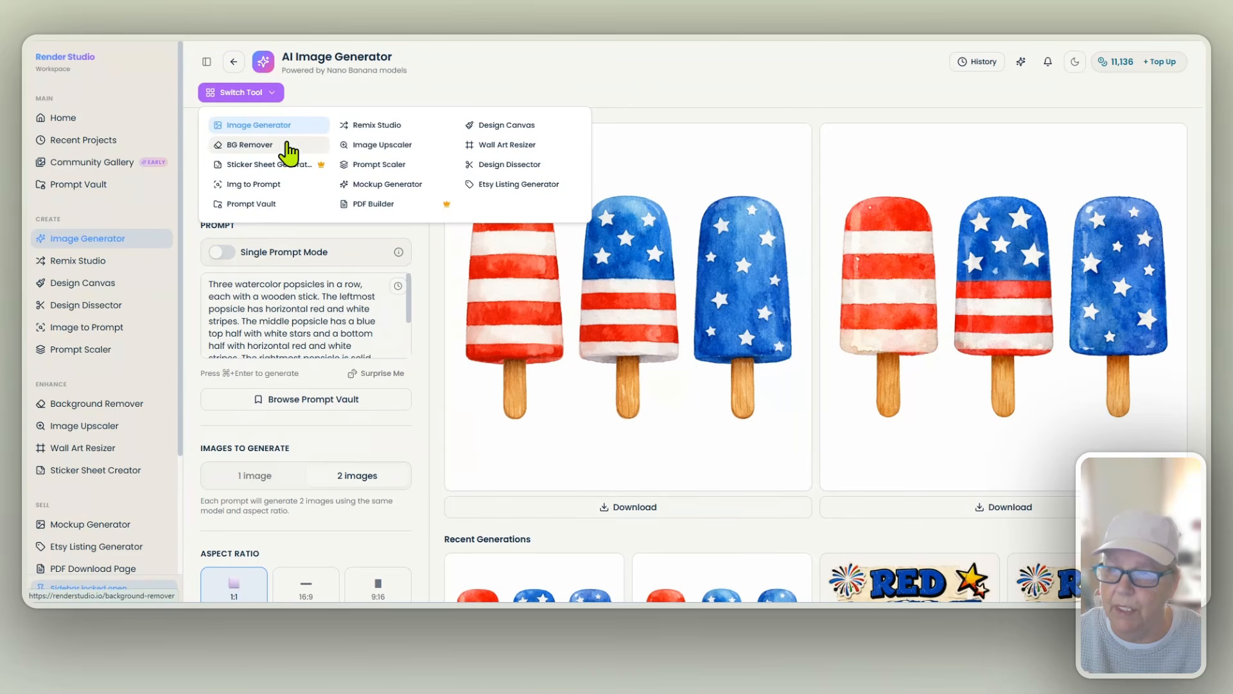
{"action": "left_click", "coordinate": [303, 146]}
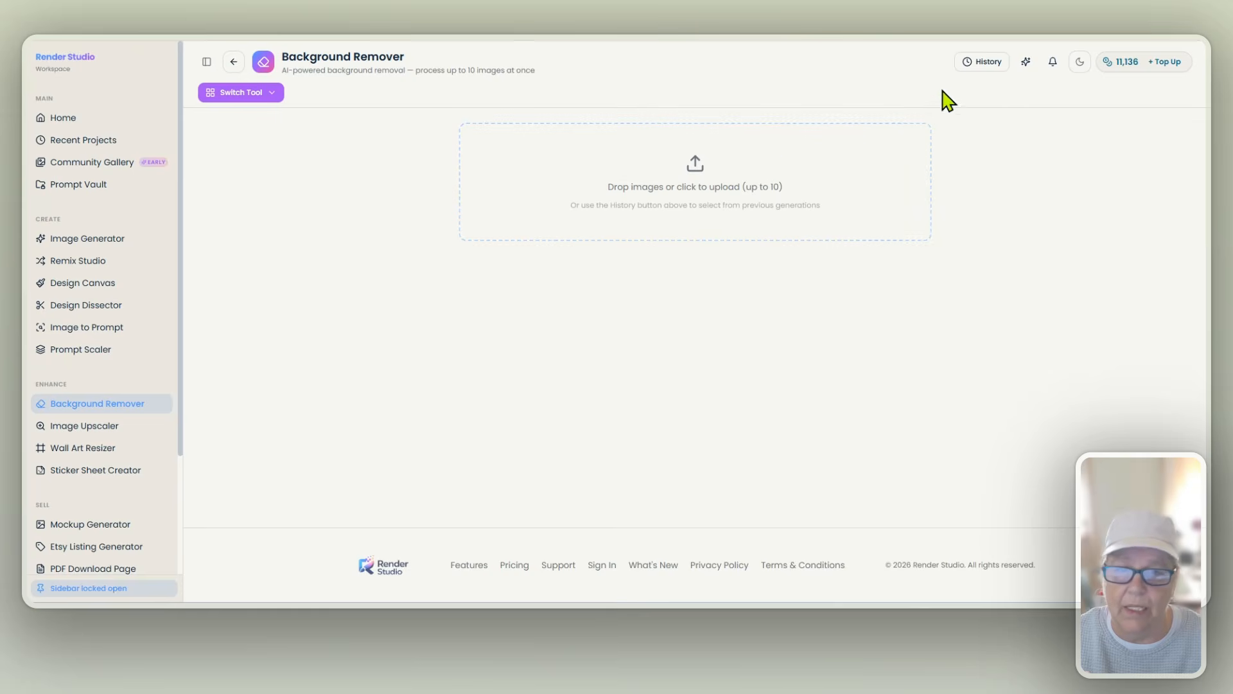
{"action": "left_click", "coordinate": [979, 63]}
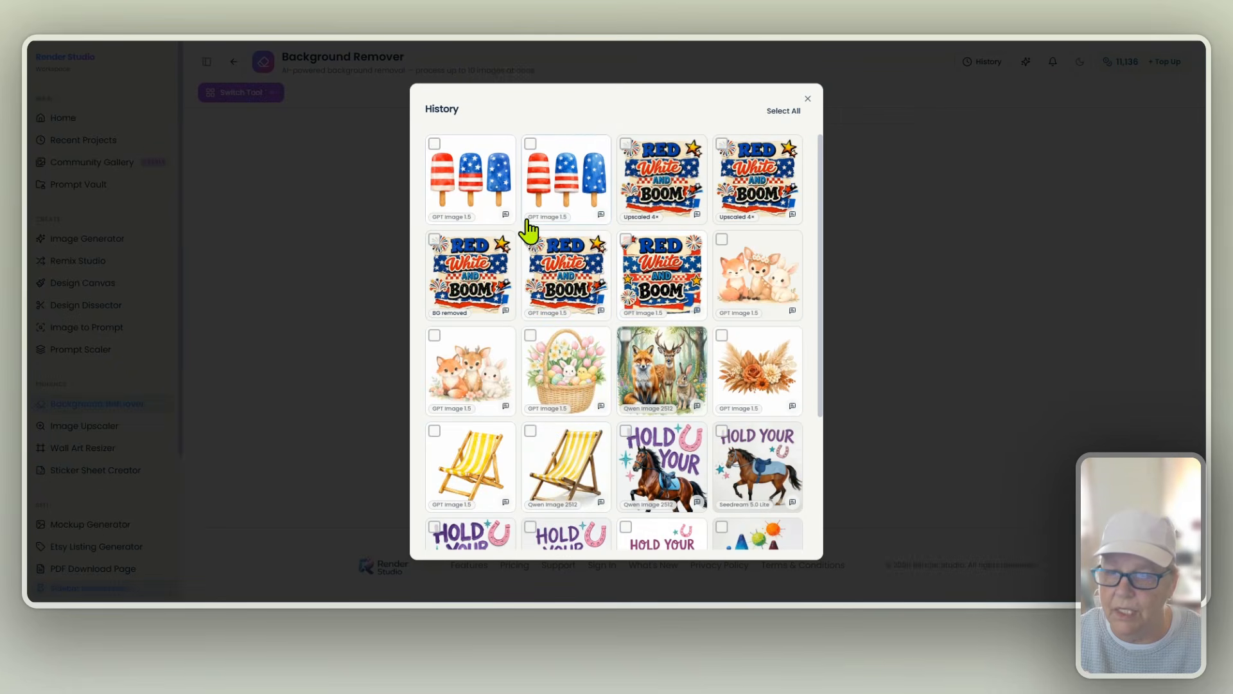
{"action": "mouse_move", "coordinate": [555, 224]}
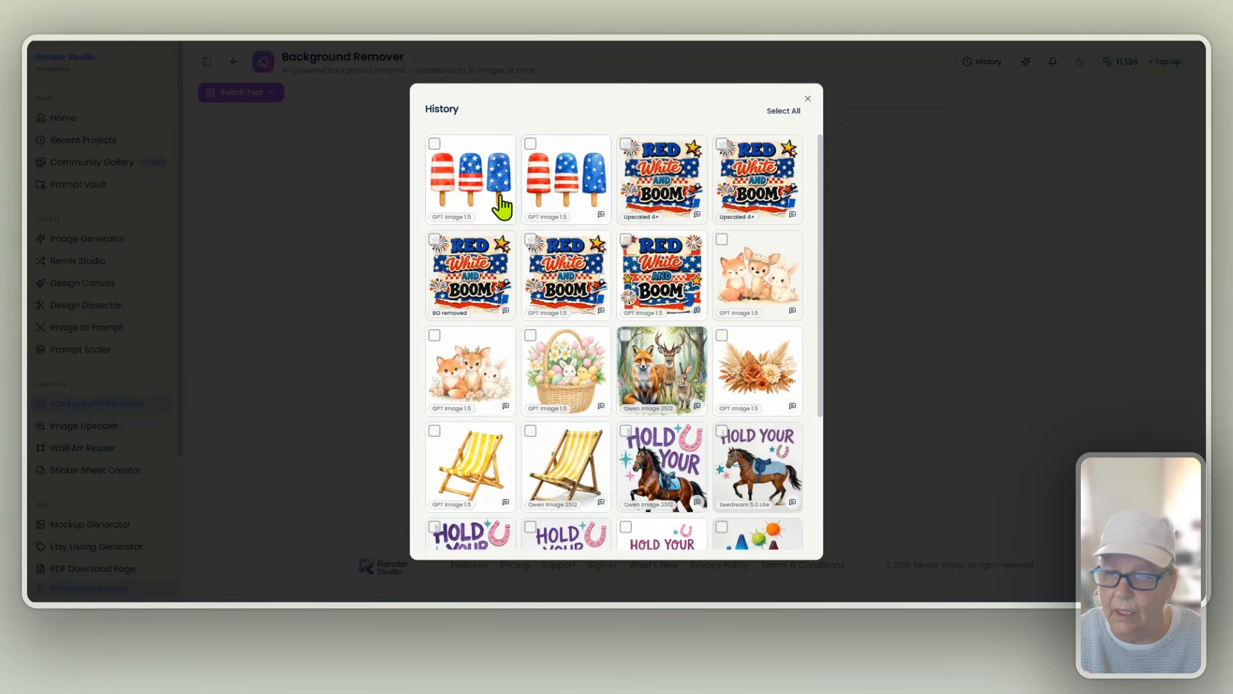
{"action": "left_click", "coordinate": [478, 191]}
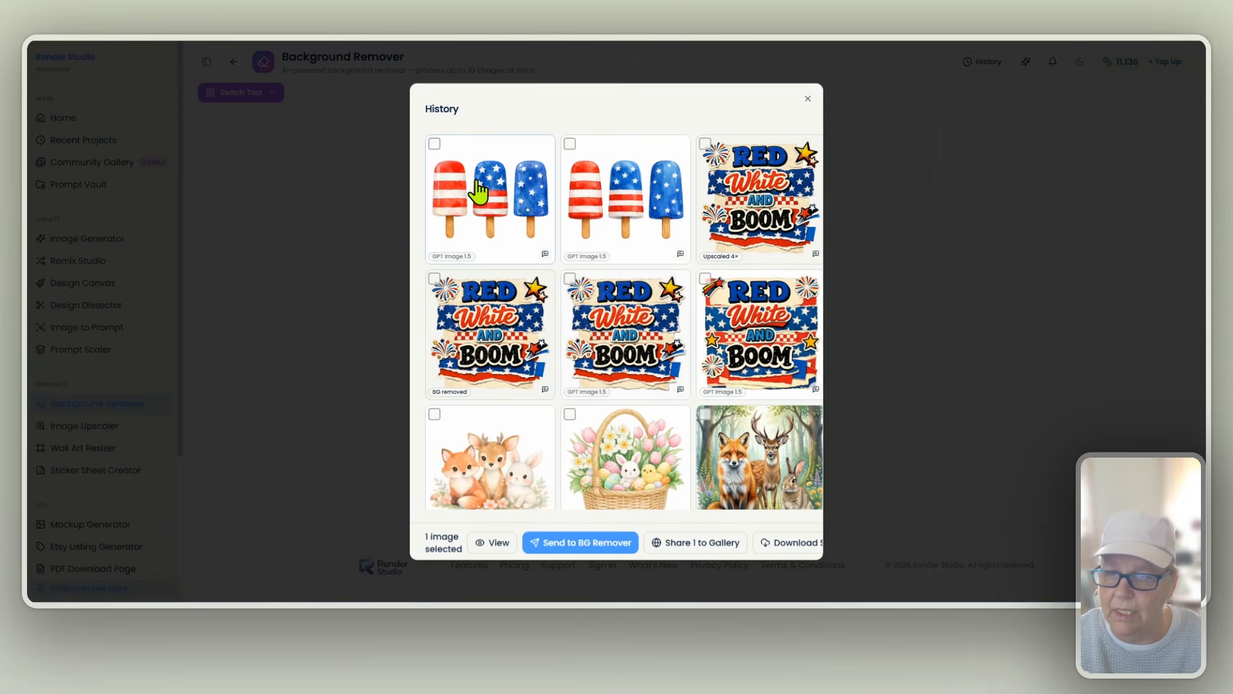
{"action": "left_click", "coordinate": [572, 541]}
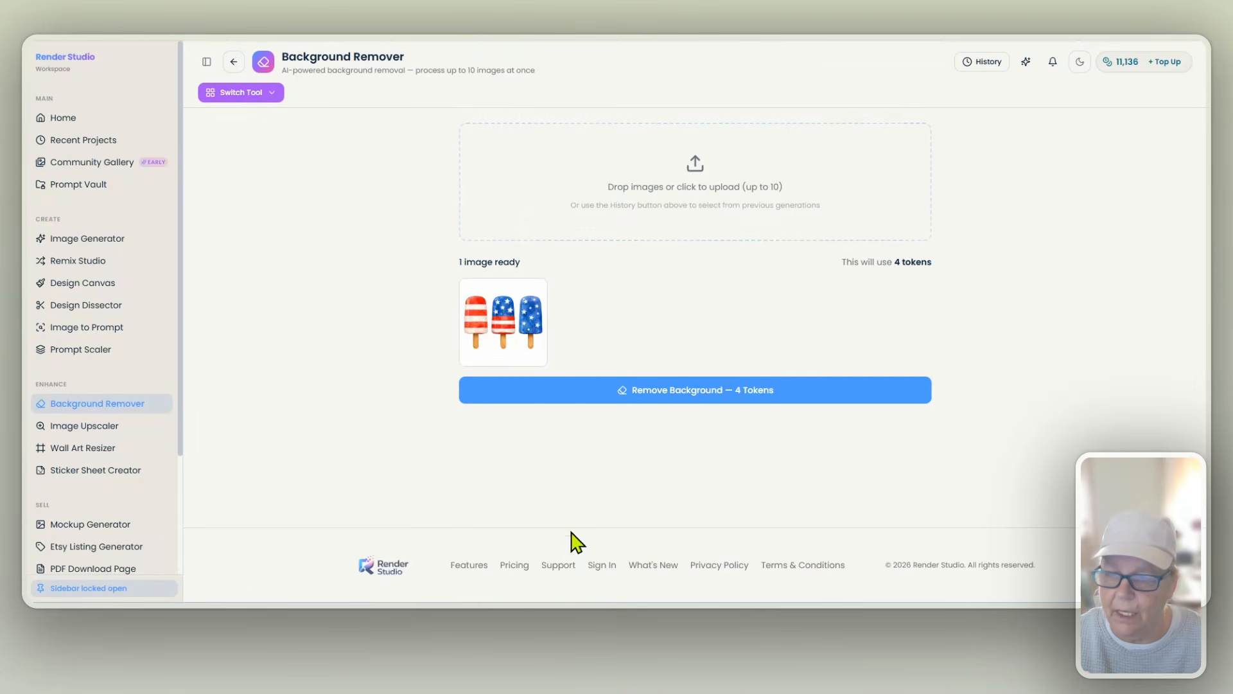
{"action": "left_click", "coordinate": [674, 385]}
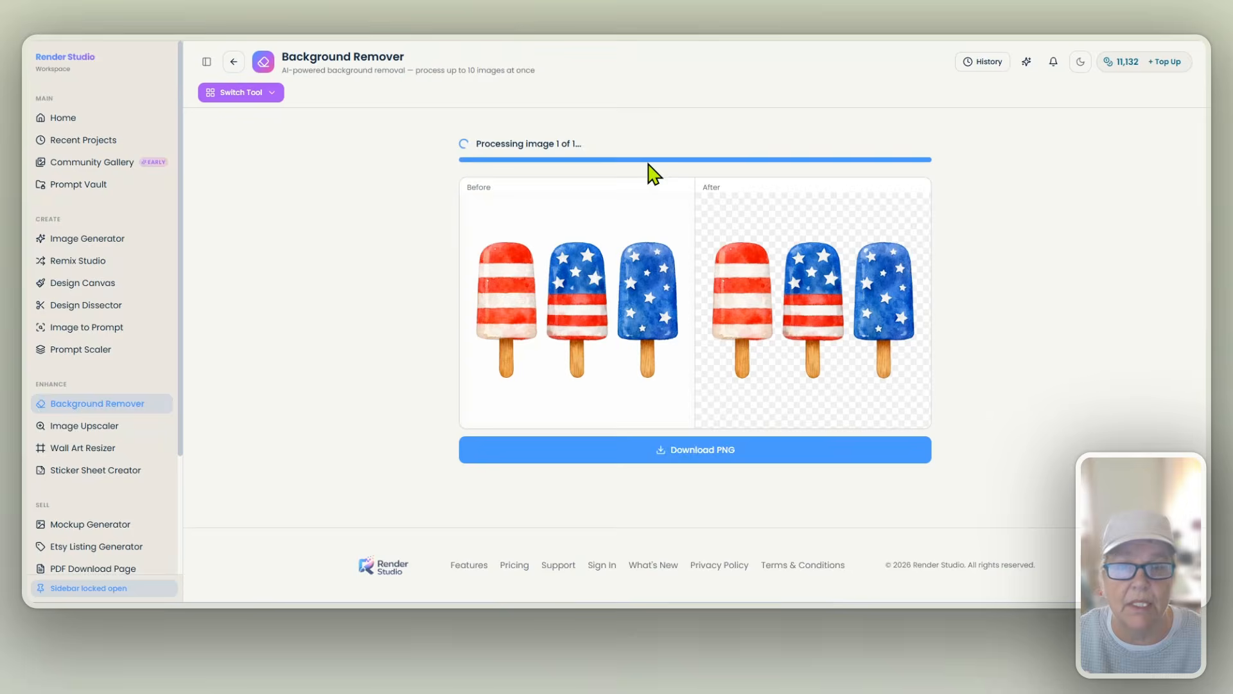
Inspect the background-removed popsicles enlarged and check their entry in the image history
{"action": "left_click", "coordinate": [762, 300]}
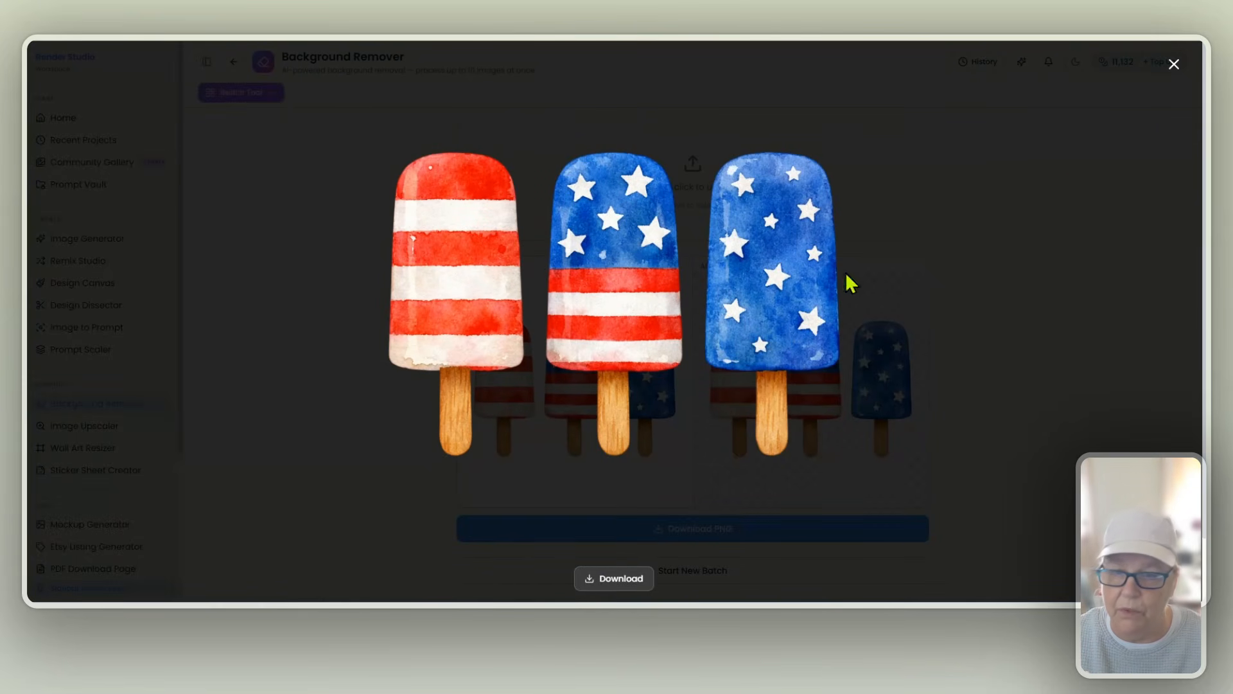
{"action": "left_click", "coordinate": [1175, 66]}
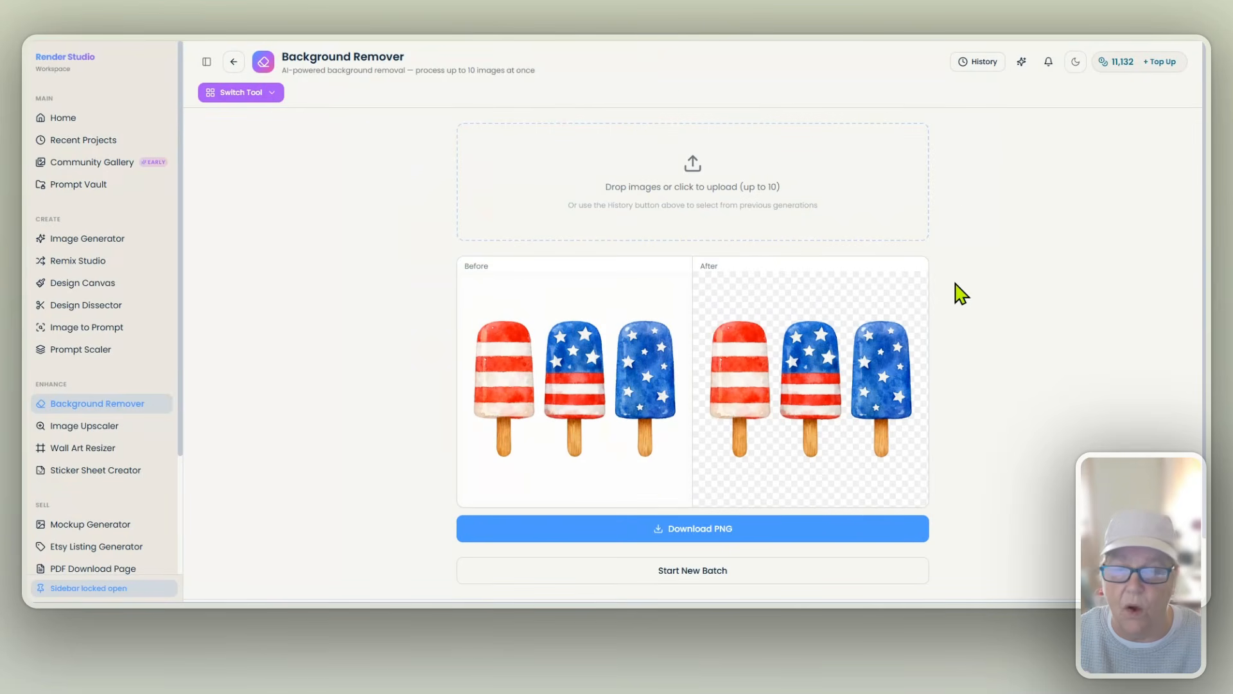
{"action": "left_click", "coordinate": [977, 62]}
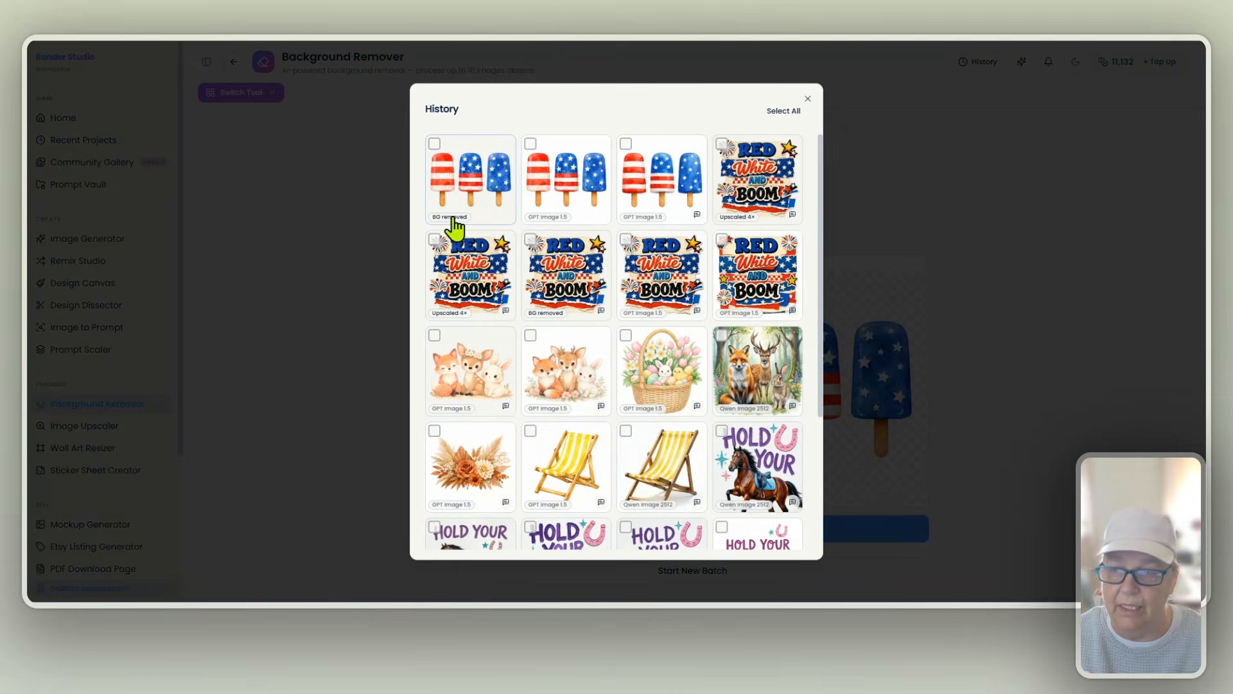
{"action": "left_click", "coordinate": [807, 99]}
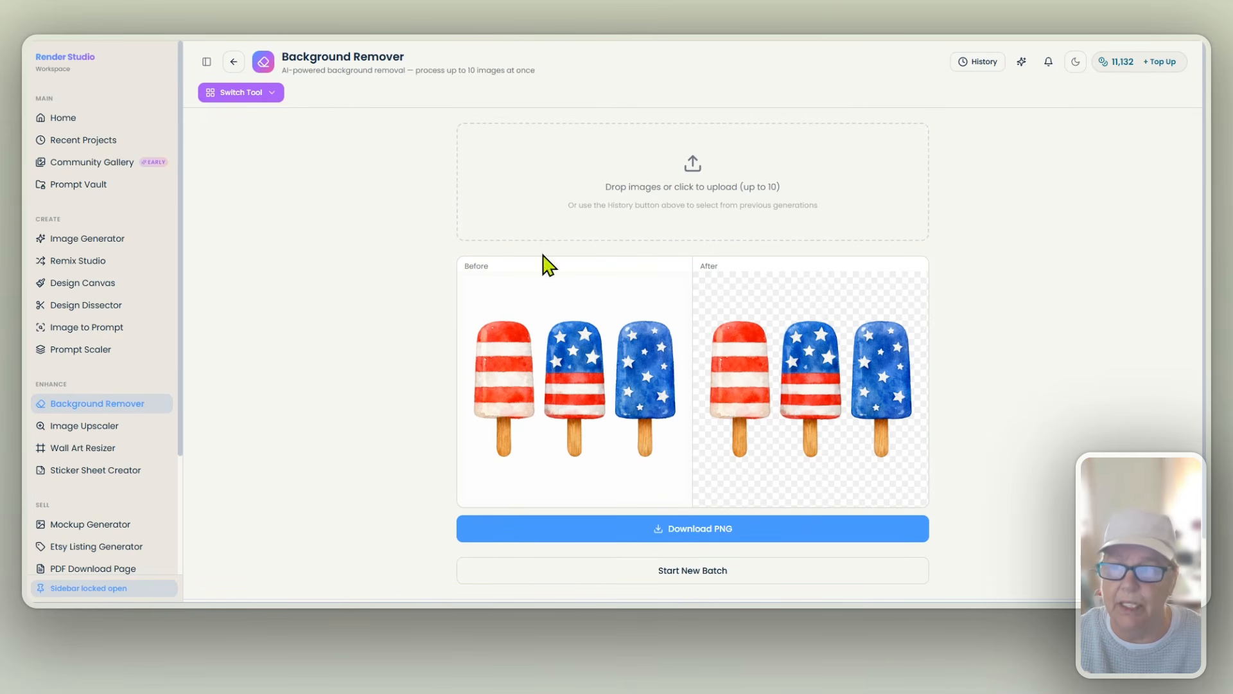
Upscale the background-removed popsicle image from the history 4× in the Image Upscaler, with resizing to 5000×5000 enabled
{"action": "left_click", "coordinate": [272, 93]}
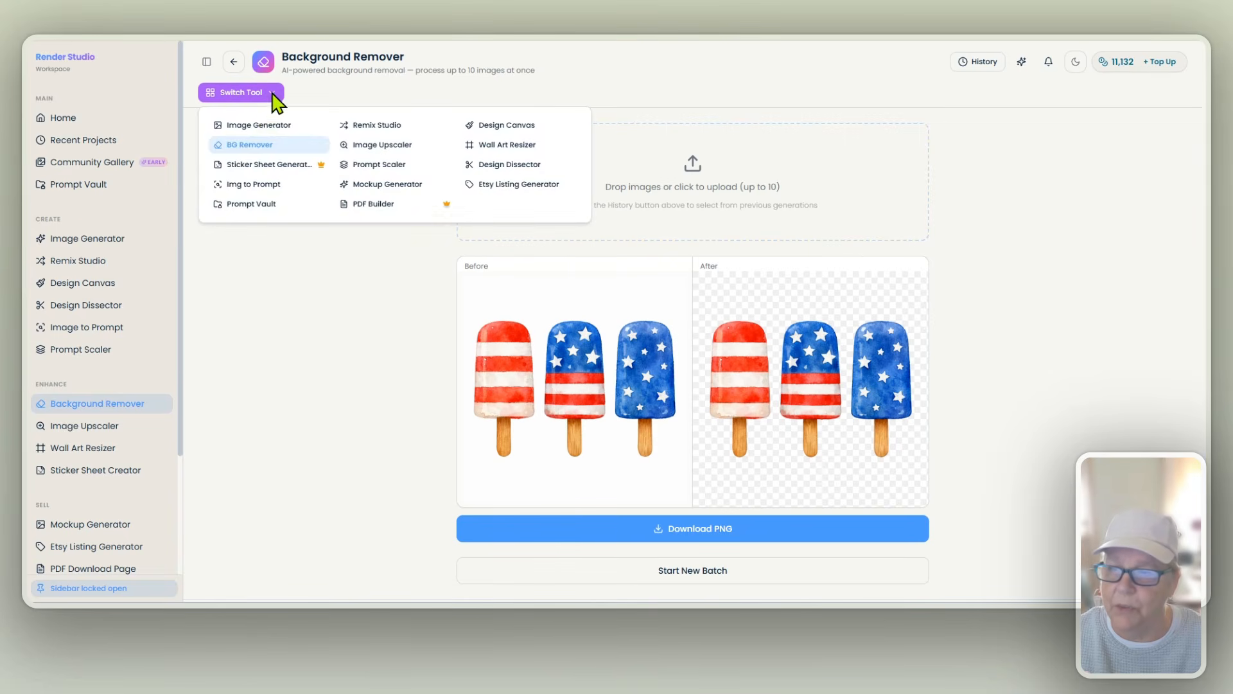
{"action": "left_click", "coordinate": [410, 147]}
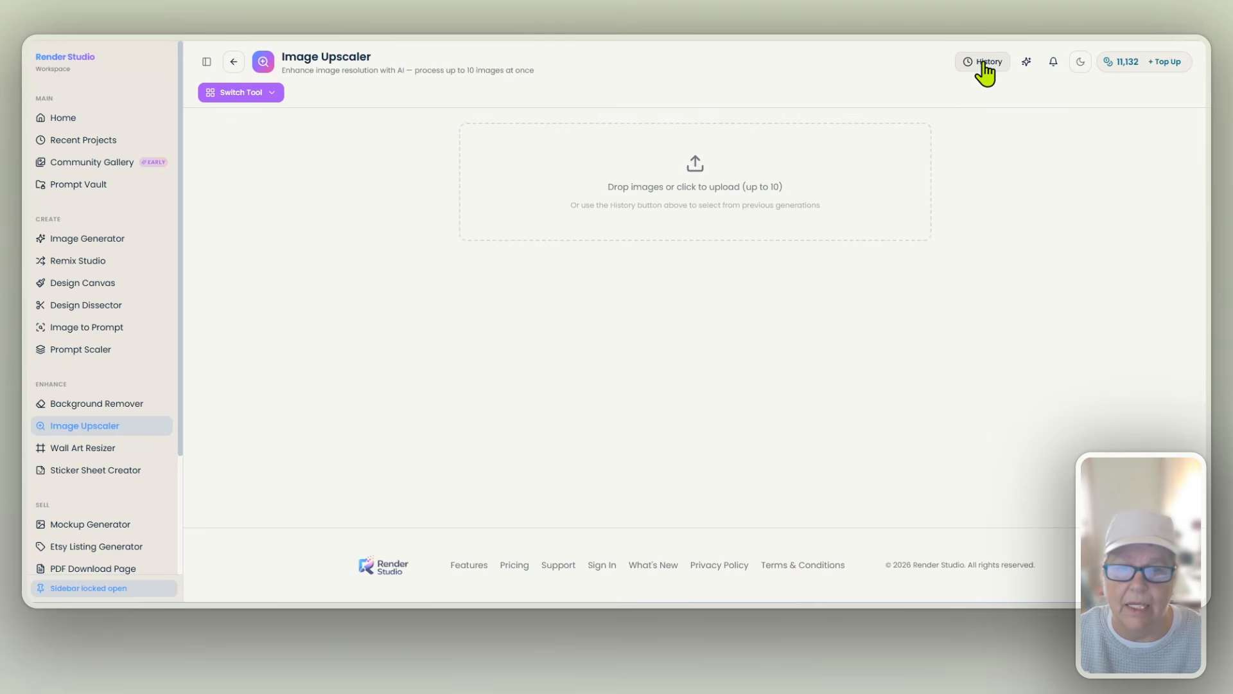
{"action": "left_click", "coordinate": [989, 62]}
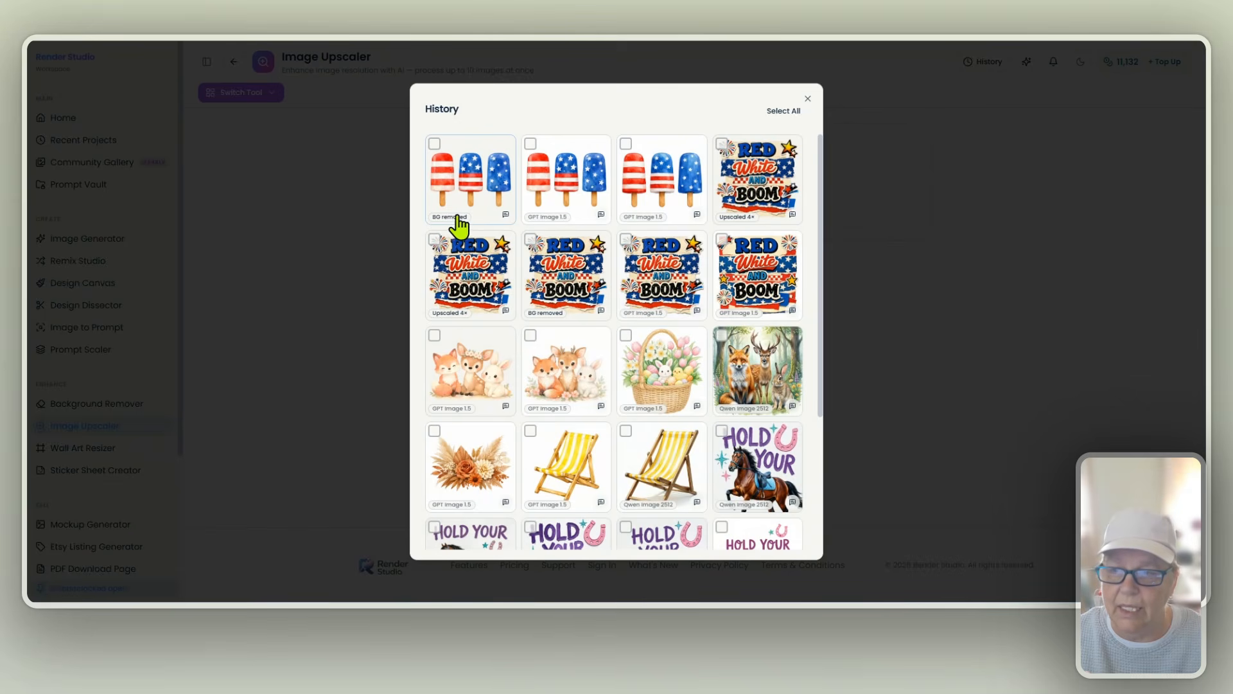
{"action": "left_click", "coordinate": [445, 172]}
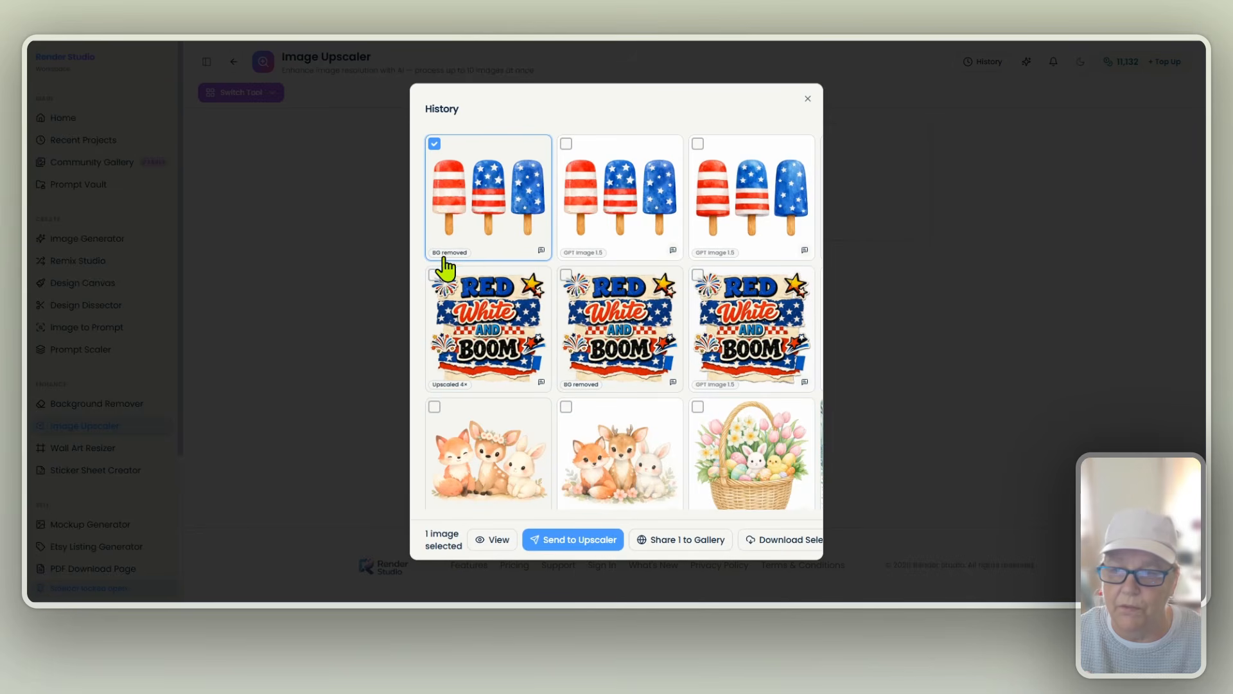
{"action": "left_click", "coordinate": [572, 539]}
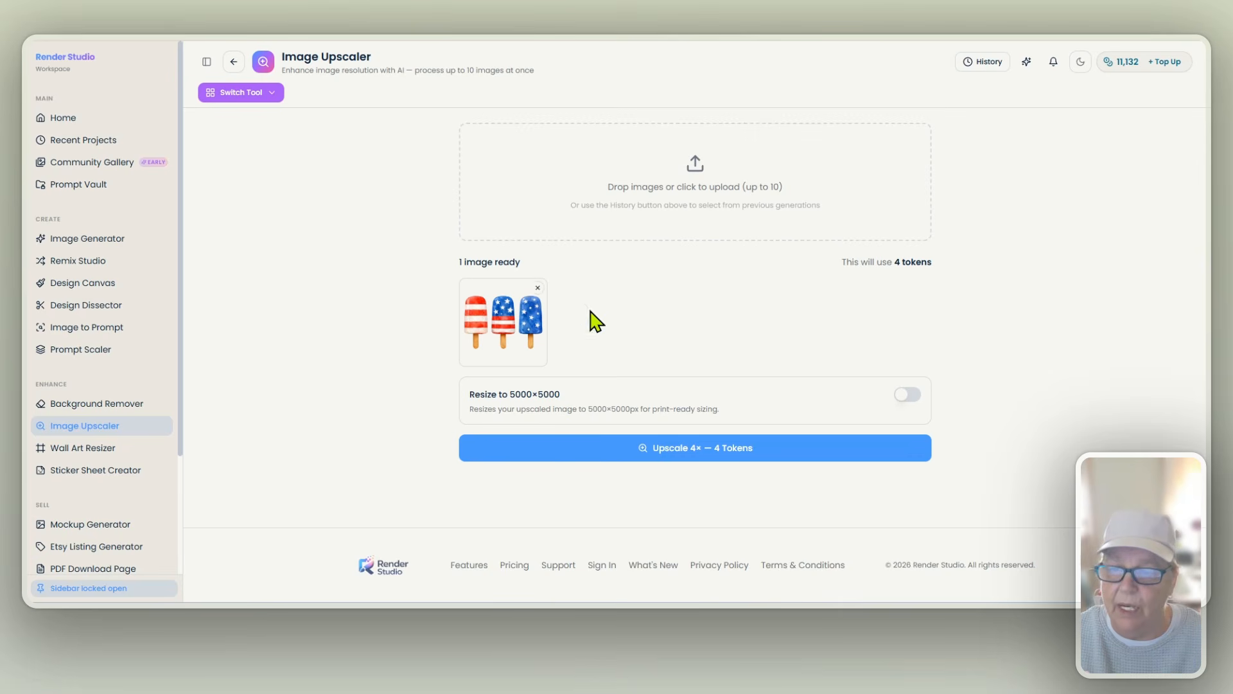
{"action": "left_click", "coordinate": [908, 396]}
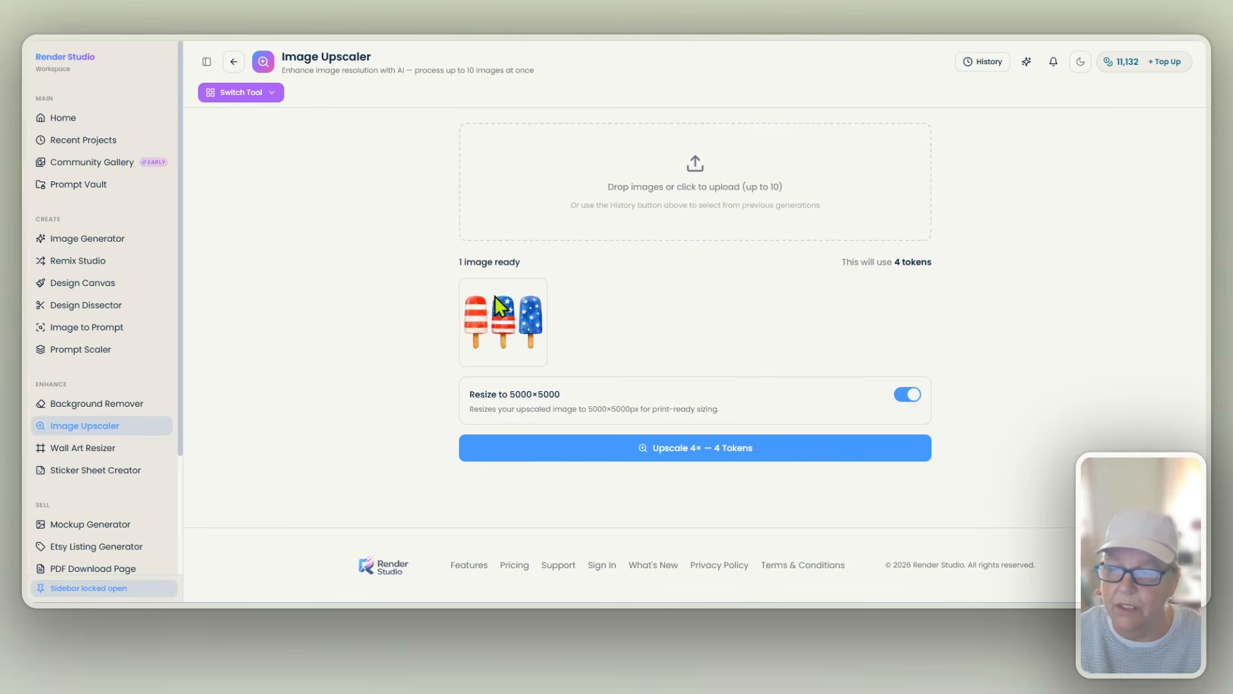
{"action": "left_click", "coordinate": [700, 452]}
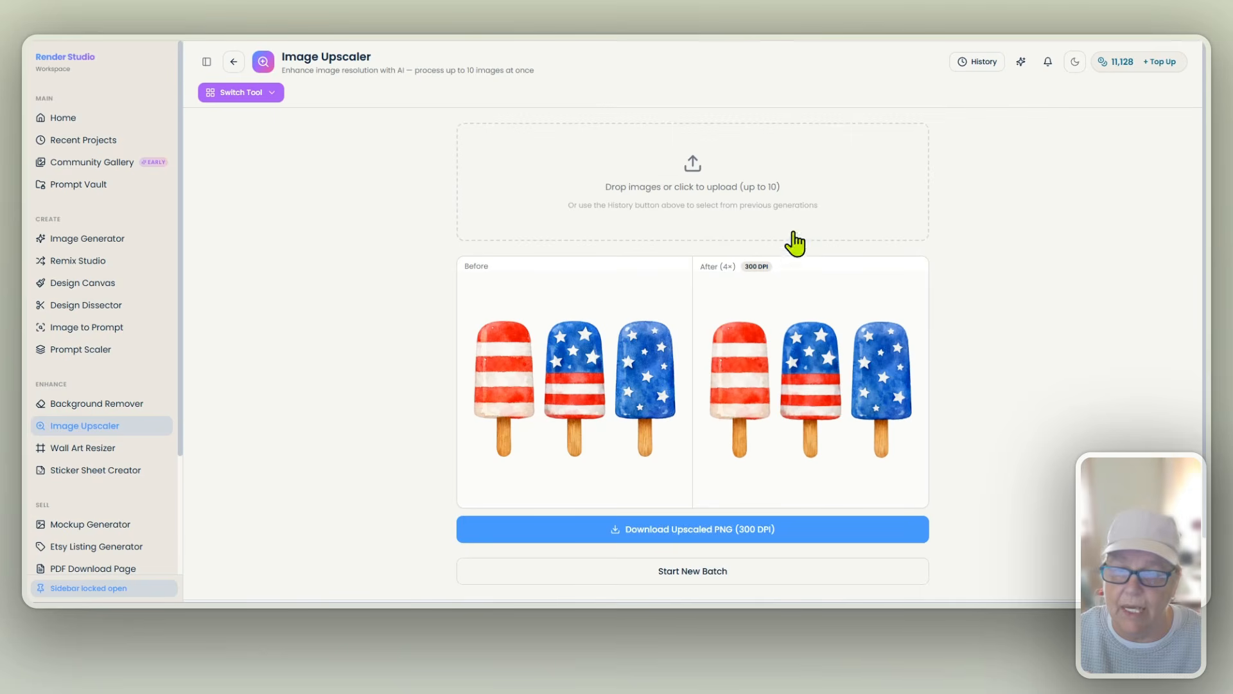
Inspect the upscaled popsicle image enlarged, and close the preview
{"action": "left_click", "coordinate": [795, 371]}
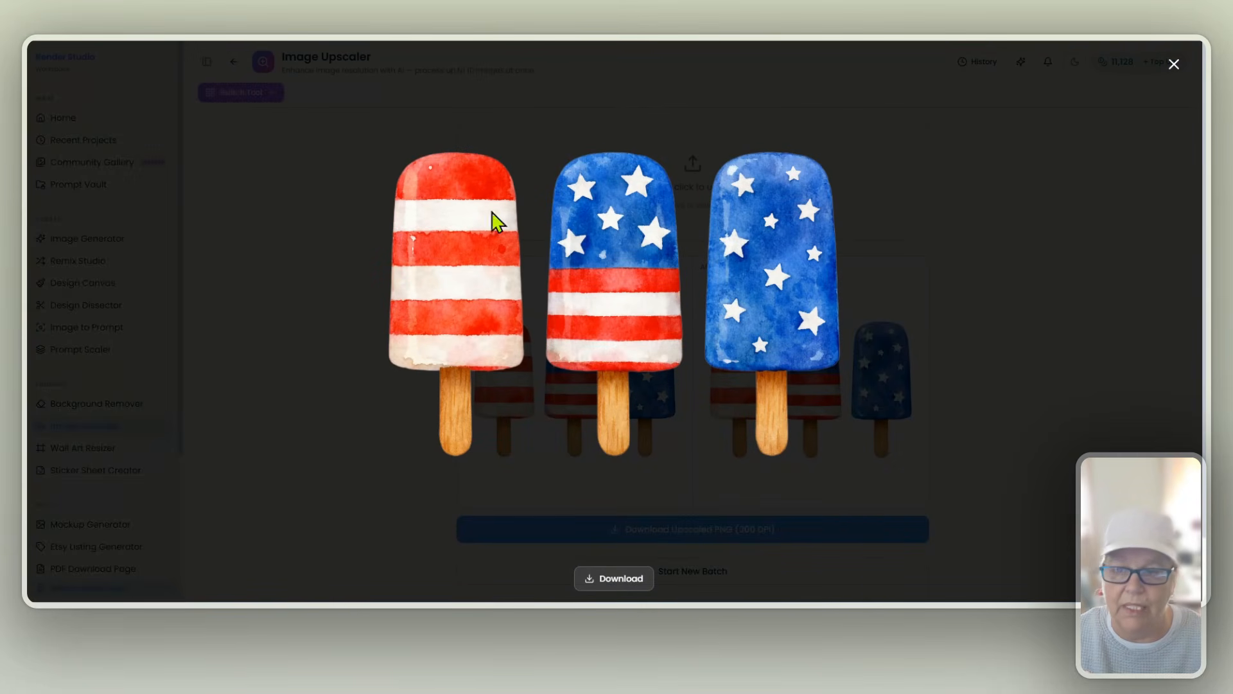
{"action": "left_click", "coordinate": [1174, 64]}
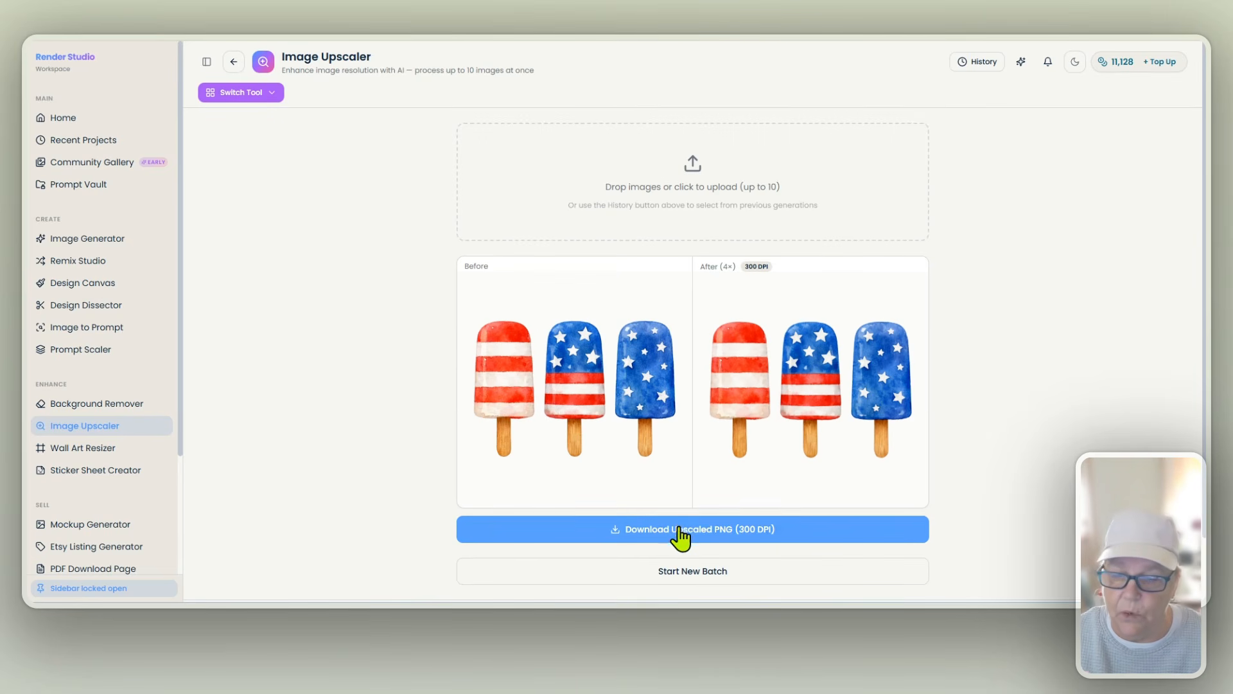
{"action": "left_click", "coordinate": [791, 387]}
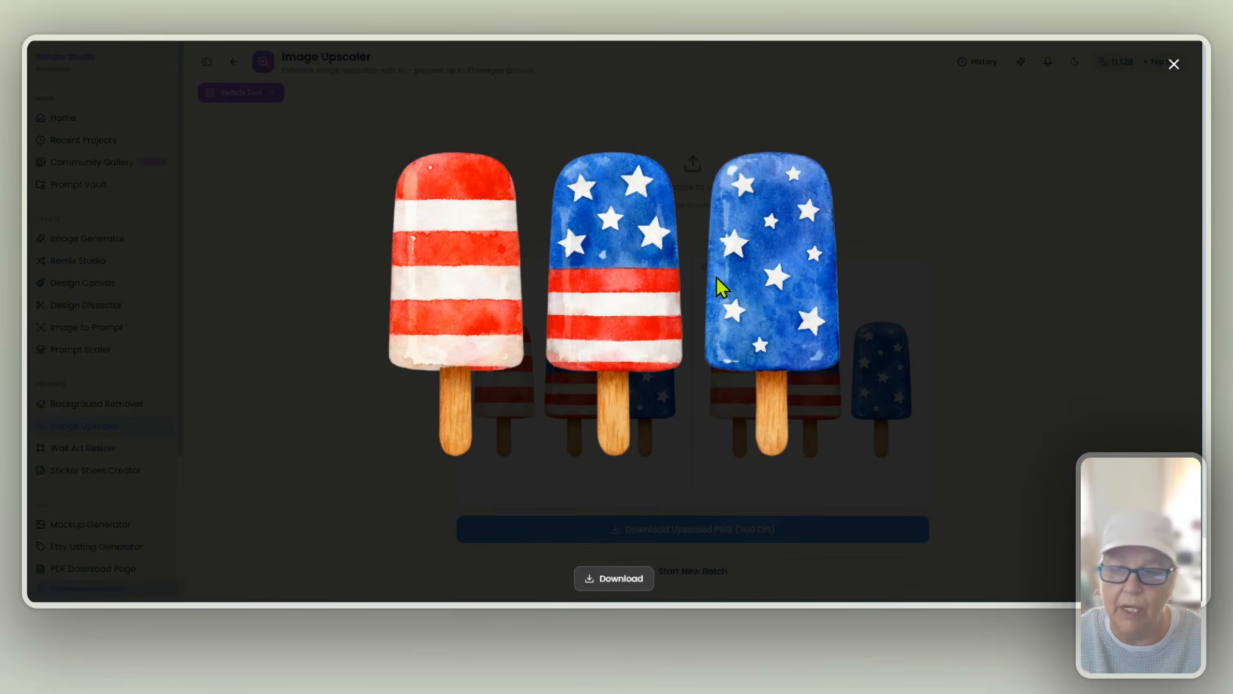
{"action": "left_click", "coordinate": [1136, 93]}
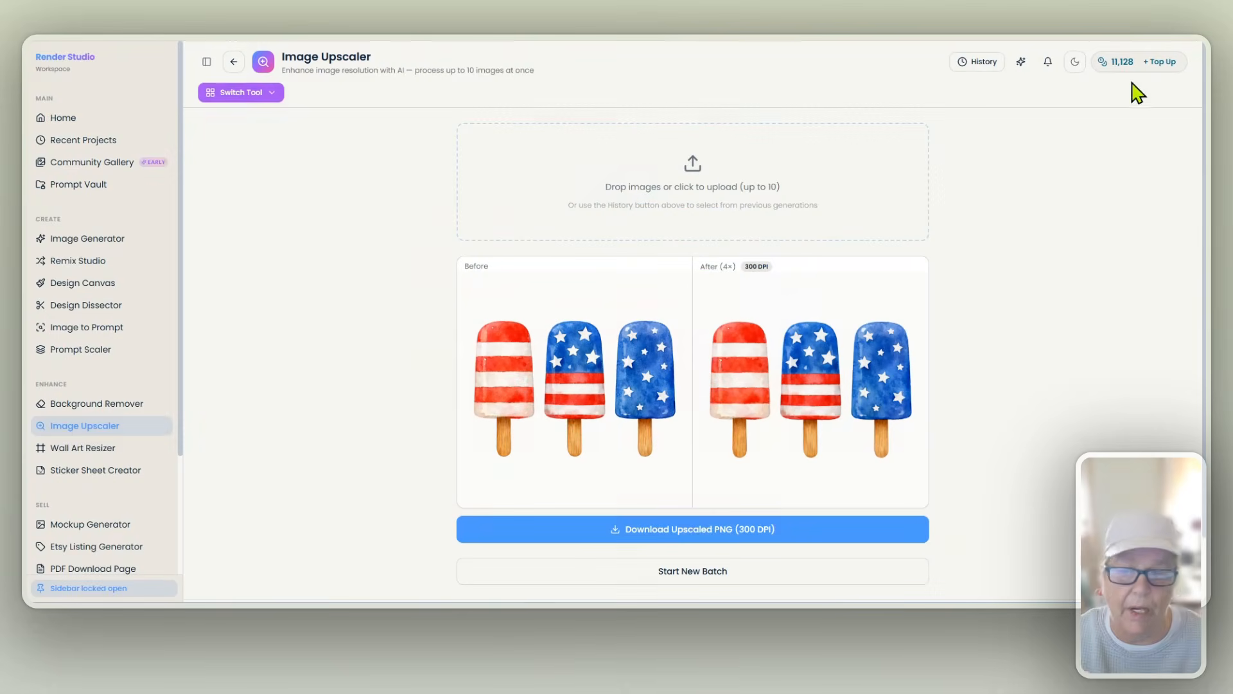
Start downloading the upscaled 300 DPI PNG, and create and open a new folder "Patriotic Popsicles" inside WIP-TEMP as its destination
{"action": "scroll", "coordinate": [739, 443], "scroll_direction": "down", "scroll_amount": 1}
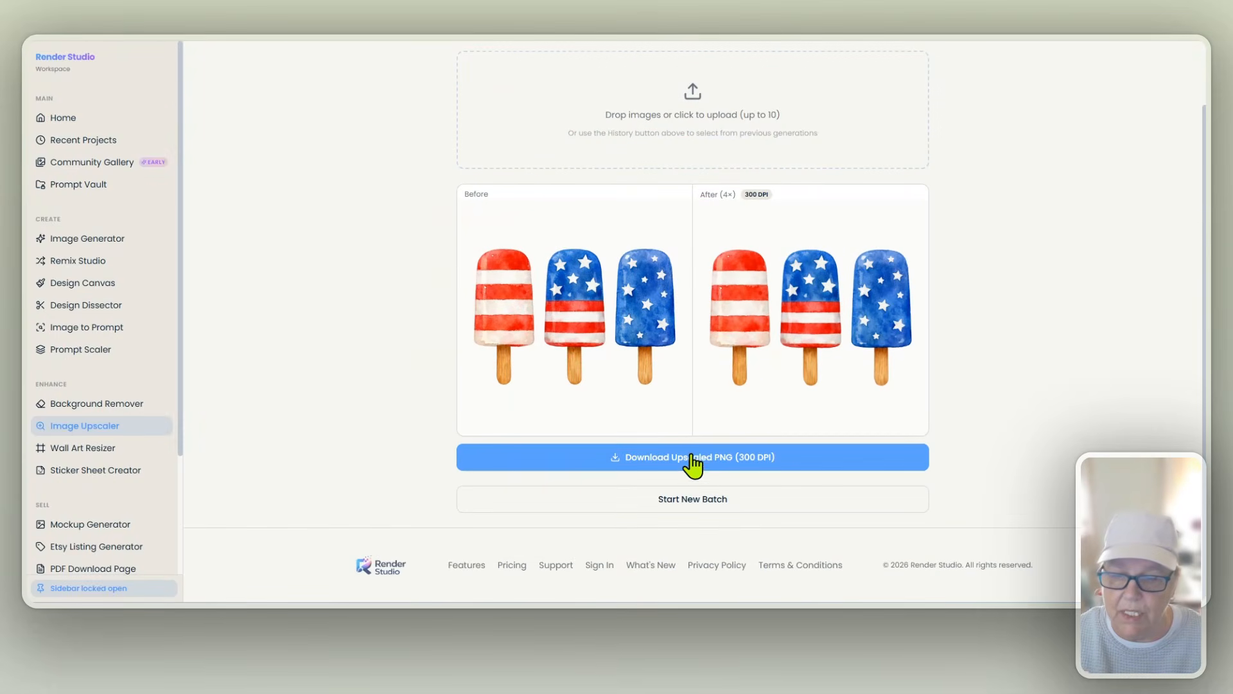
{"action": "left_click", "coordinate": [705, 446]}
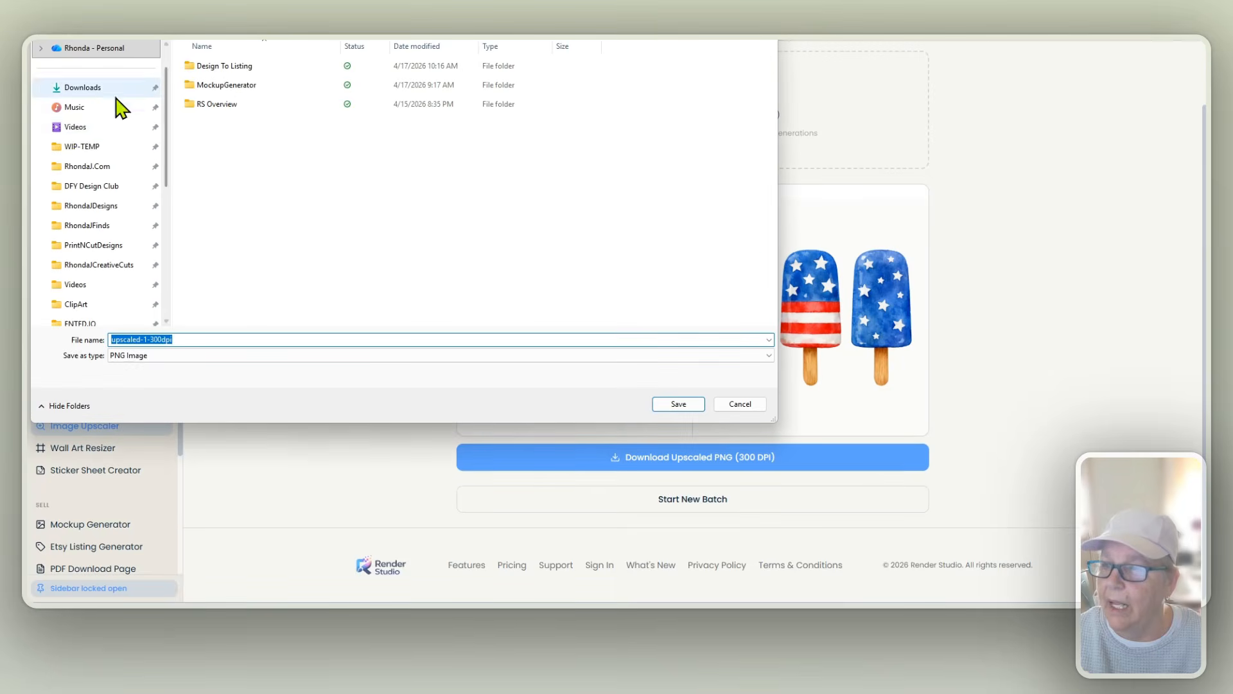
{"action": "left_click", "coordinate": [82, 147]}
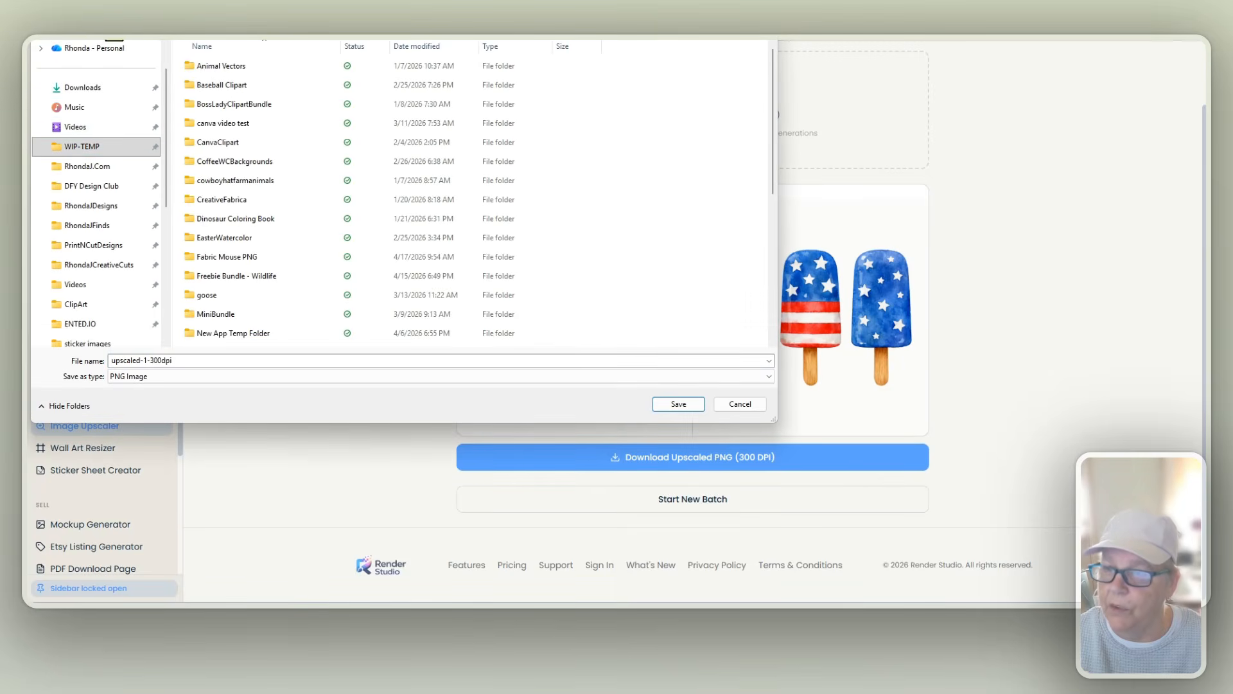
{"action": "key", "text": "ctrl+shift+n"}
{"action": "type", "text": "Patrio"}
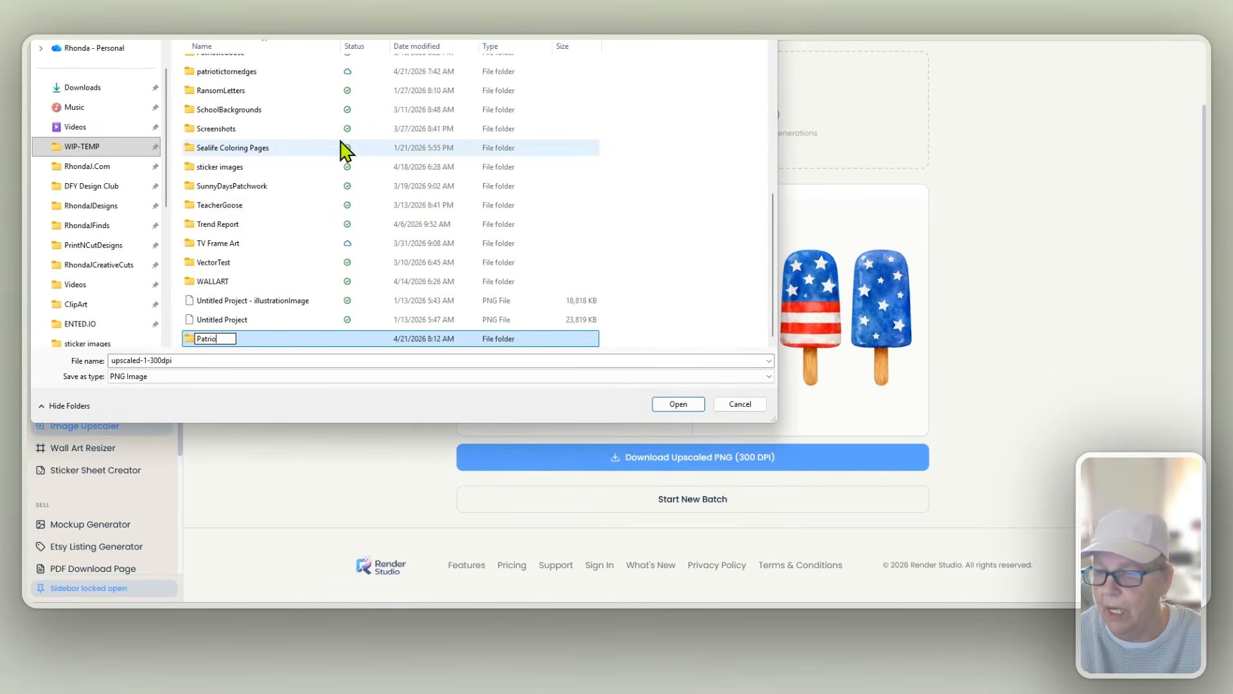
{"action": "type", "text": "tic Popsi"}
{"action": "type", "text": "cles"}
{"action": "key", "text": "Return"}
{"action": "double_click", "coordinate": [243, 341]}
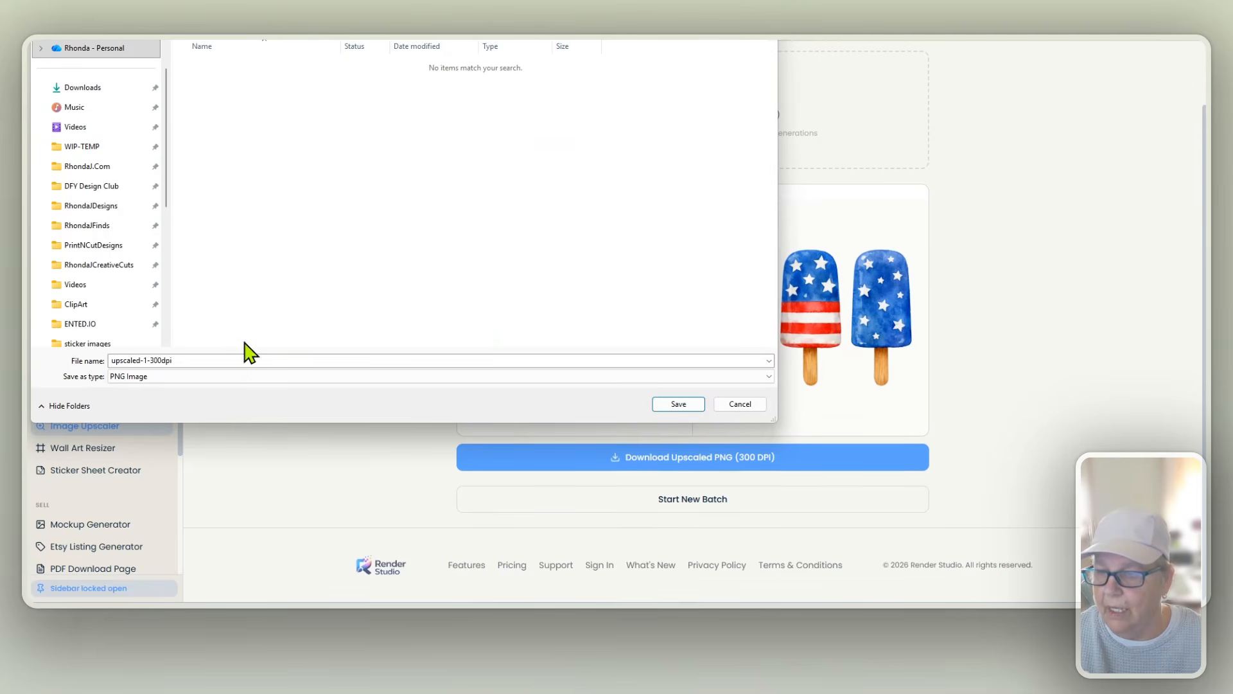
Name the PNG file PatrioticPopsicle-001 and save it in the new folder
{"action": "left_click", "coordinate": [250, 364]}
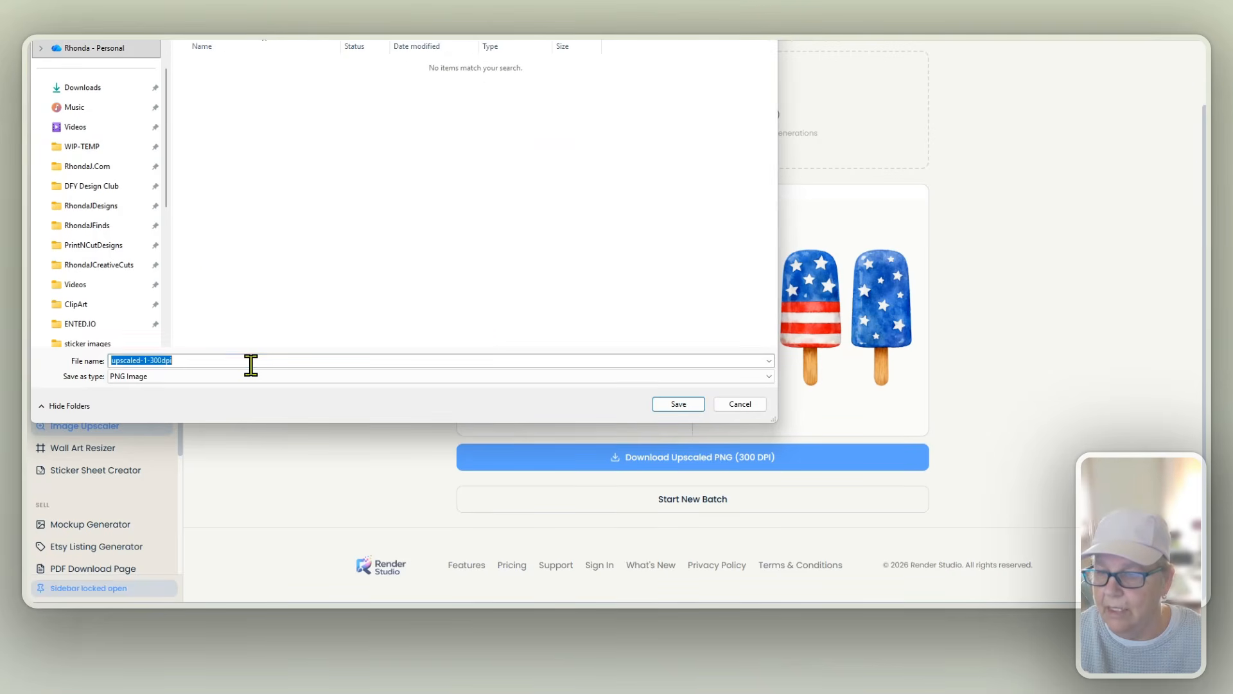
{"action": "type", "text": "PatrioticPopsicle-001"}
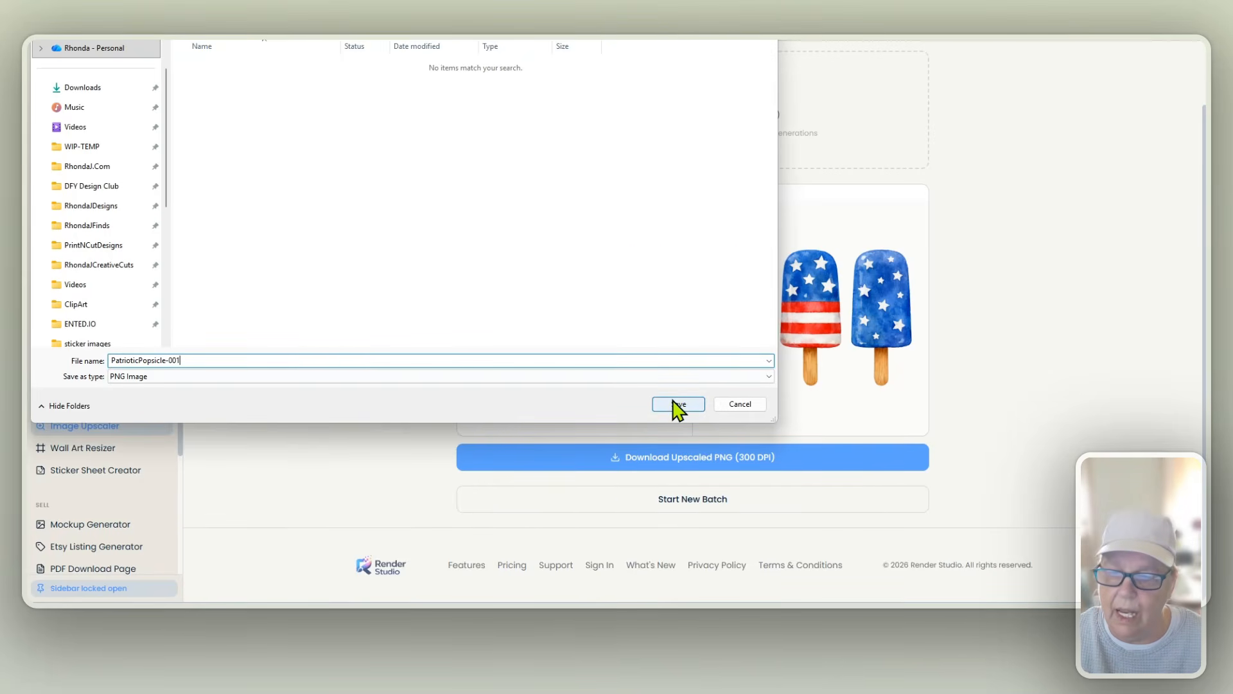
{"action": "left_click", "coordinate": [678, 404]}
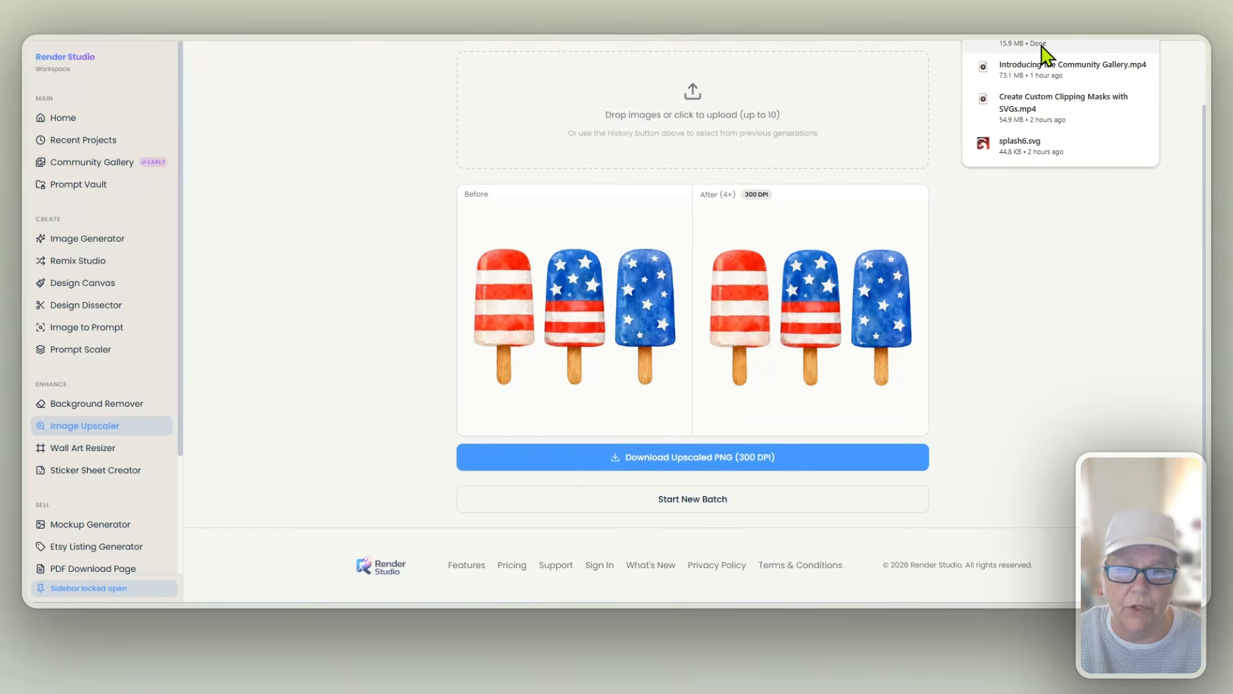
Open the downloaded PatrioticPopsicle-001.png, check its pixel dimensions and DPI in the file information, and close the viewer
{"action": "left_click", "coordinate": [1042, 49]}
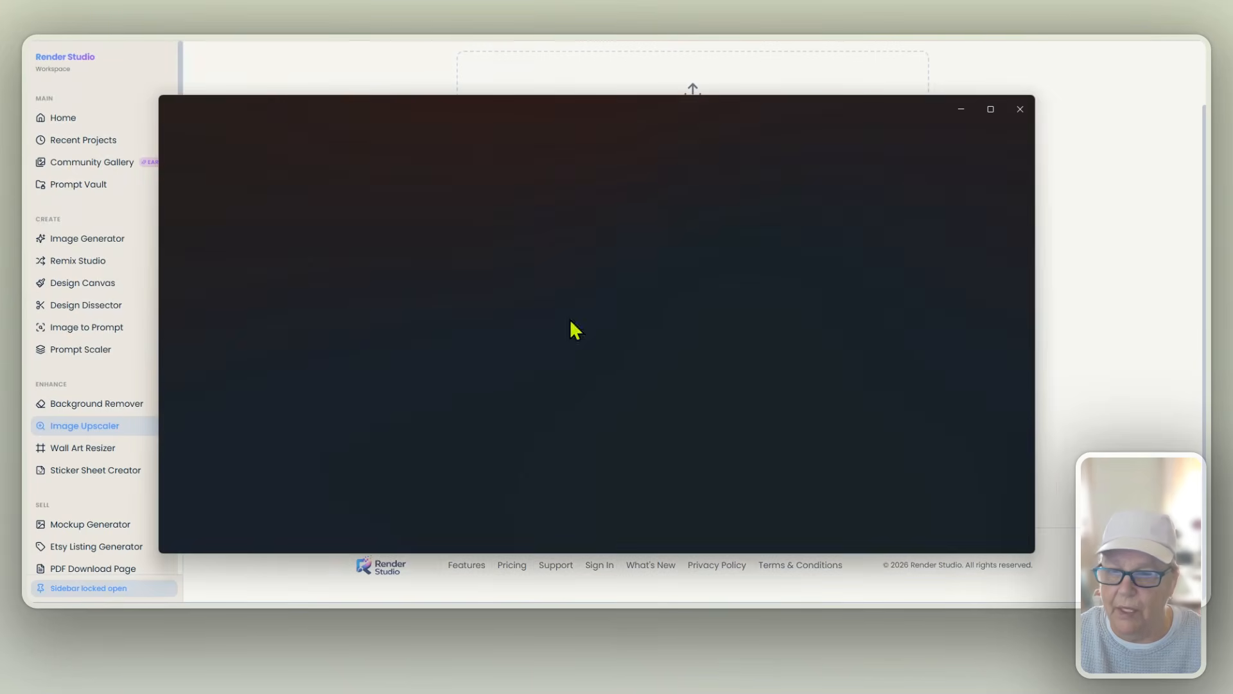
{"action": "left_click_drag", "start_coordinate": [668, 115], "coordinate": [704, 77]}
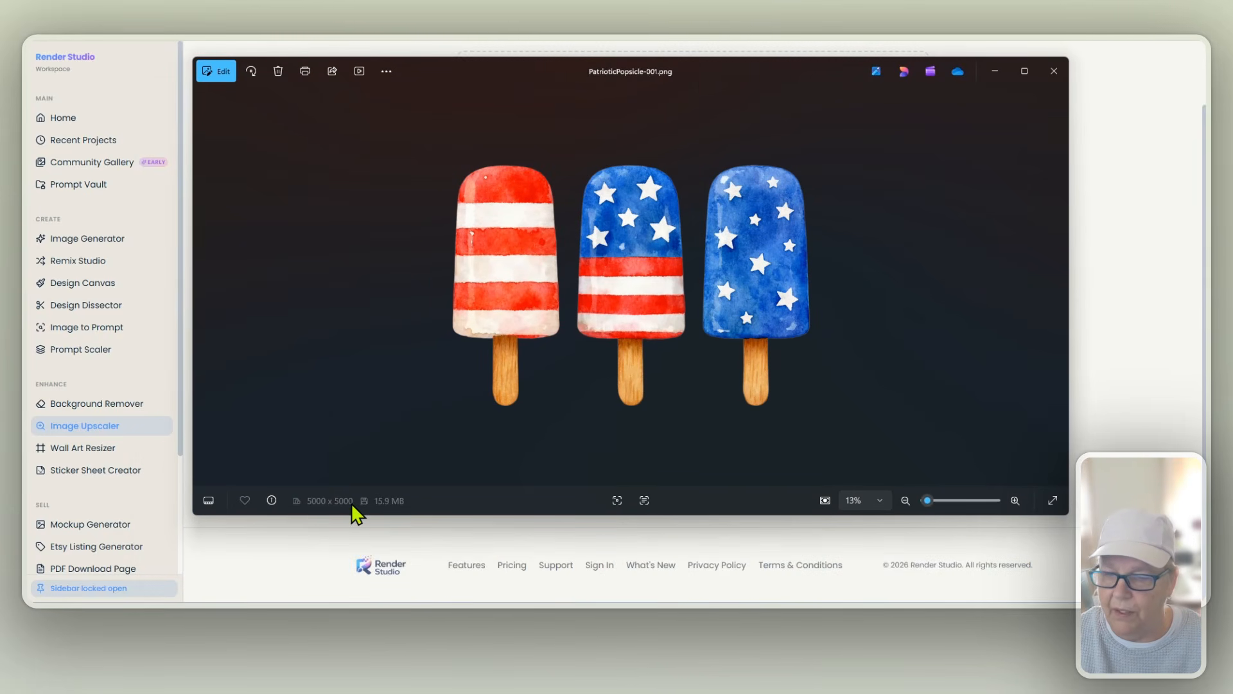
{"action": "left_click", "coordinate": [272, 500]}
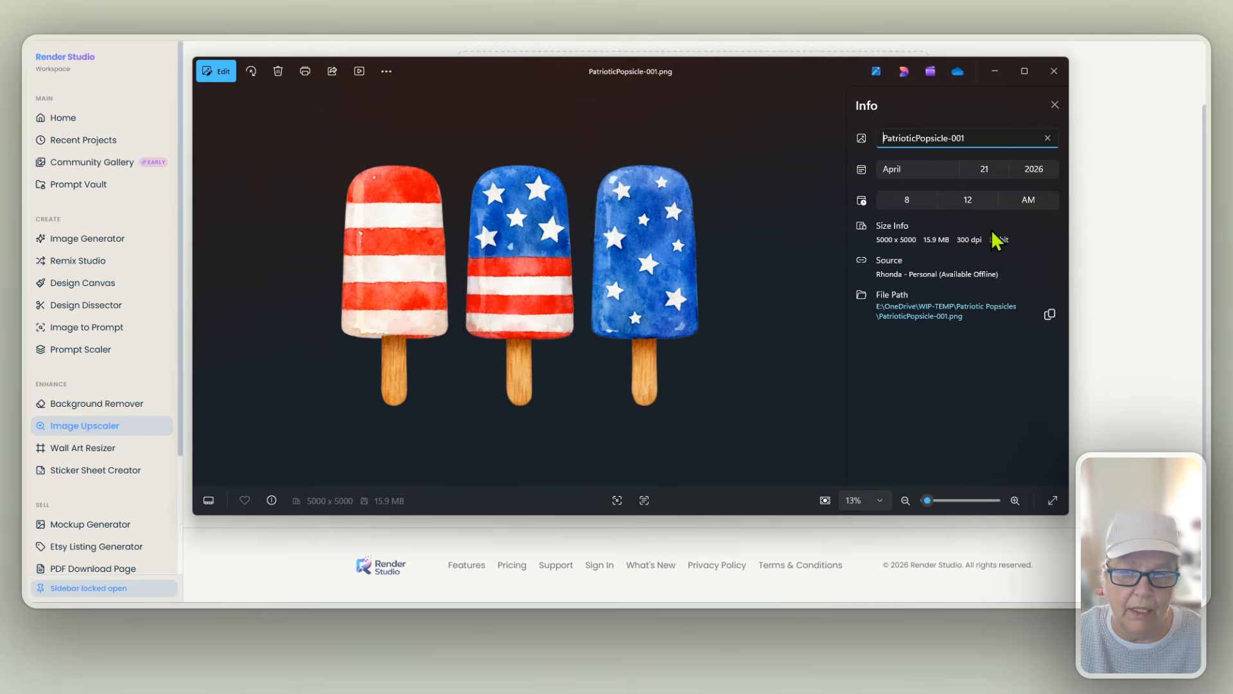
{"action": "left_click", "coordinate": [1054, 72]}
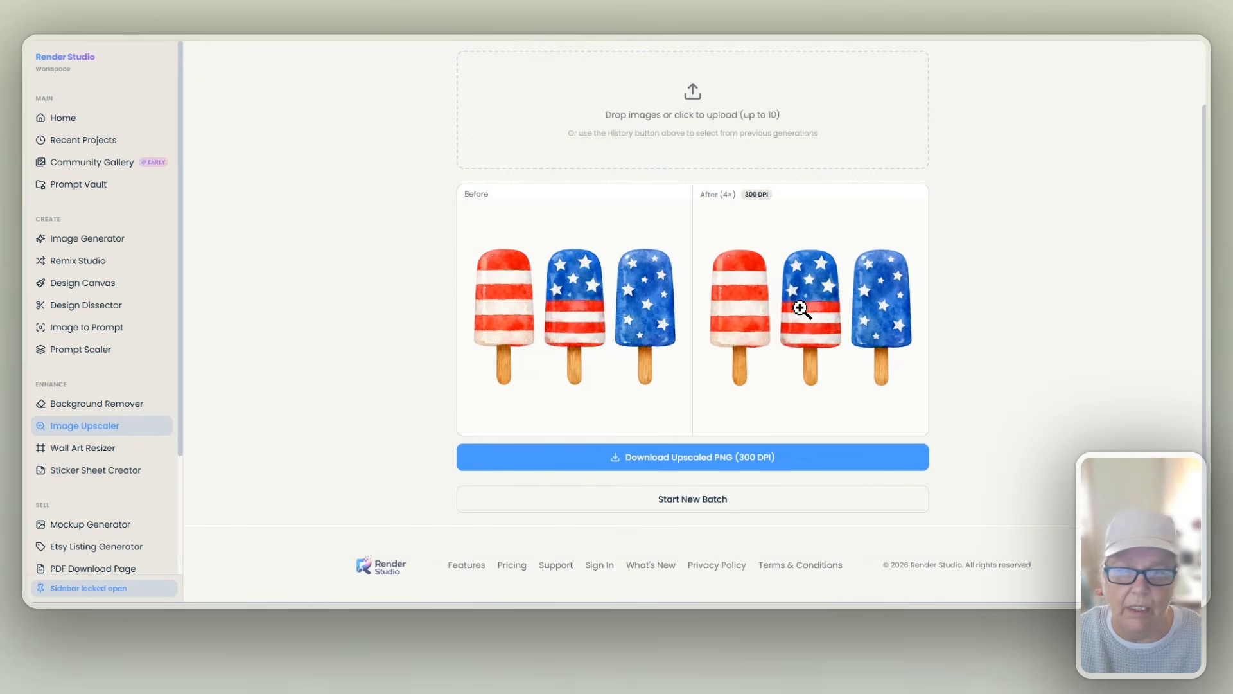
Switch to the Mockup Generator and browse the personal mockup templates instead of the studio ones
{"action": "scroll", "coordinate": [960, 321], "scroll_direction": "up", "scroll_amount": 2}
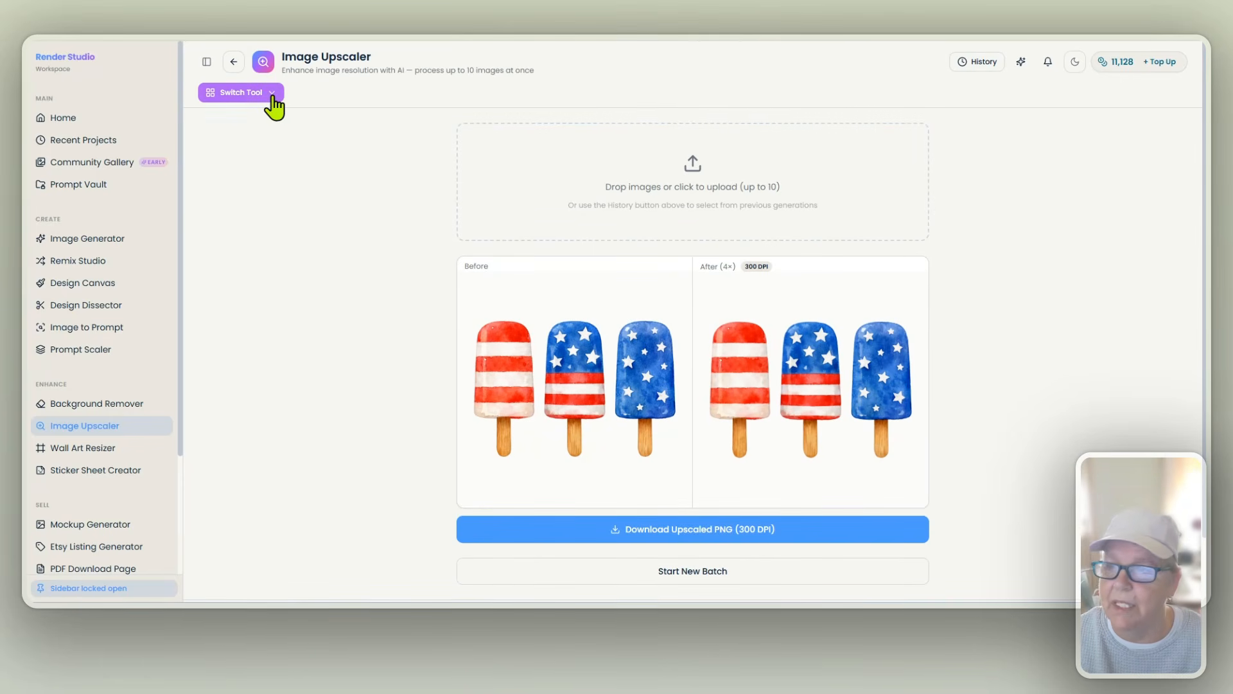
{"action": "left_click", "coordinate": [273, 97]}
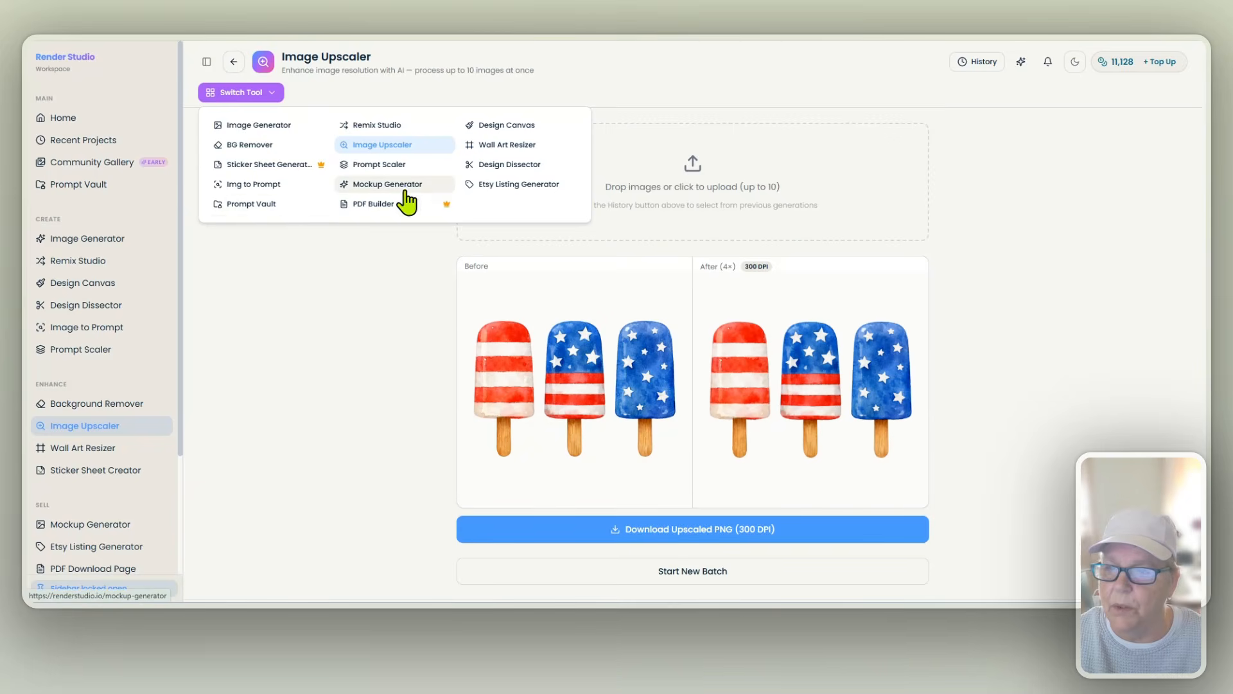
{"action": "left_click", "coordinate": [414, 187]}
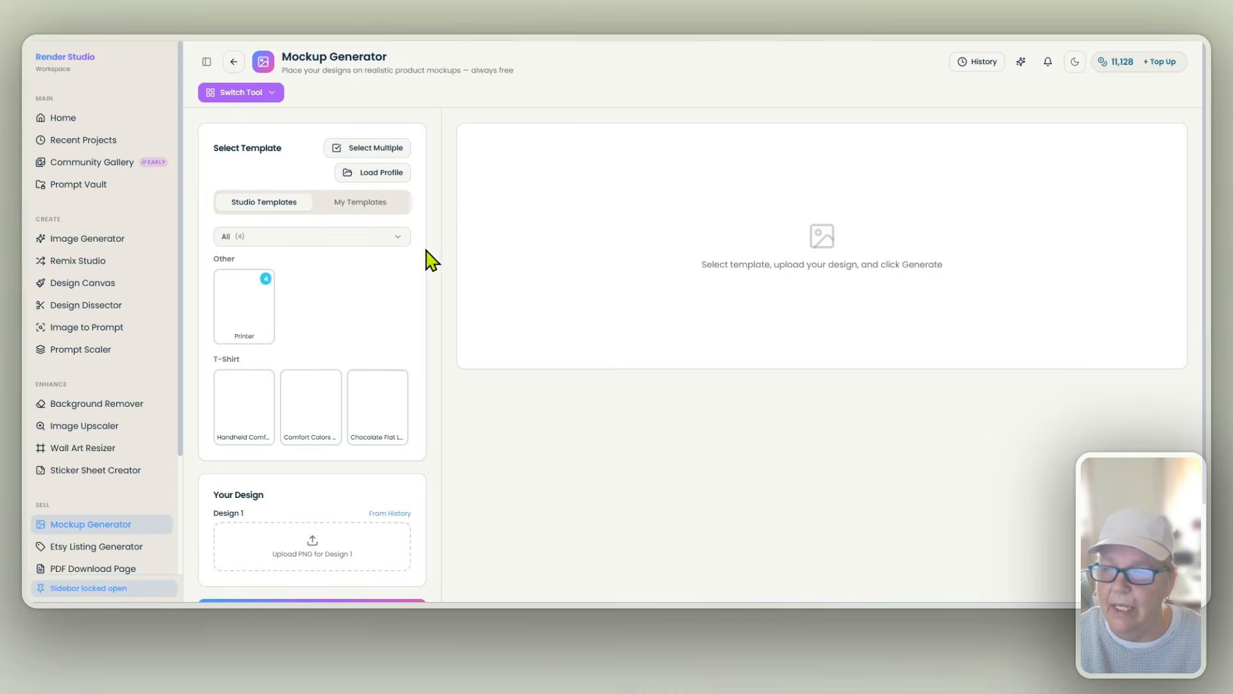
{"action": "scroll", "coordinate": [444, 247], "scroll_direction": "down", "scroll_amount": 1}
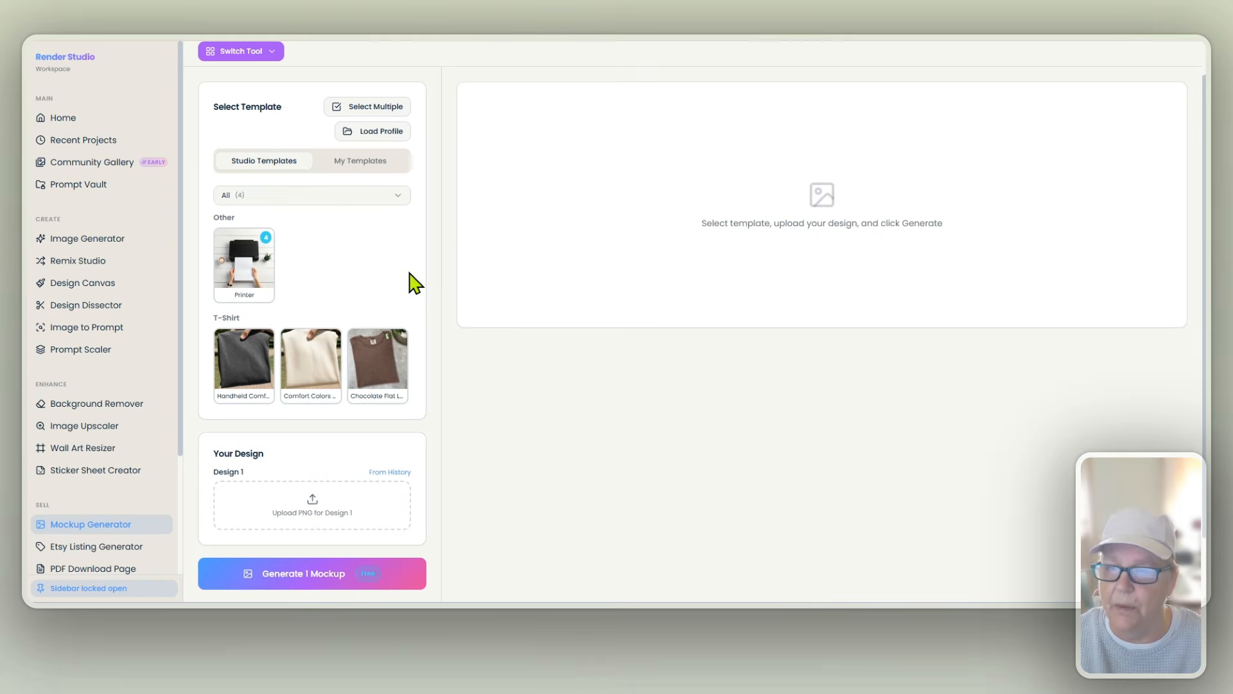
{"action": "left_click", "coordinate": [367, 164]}
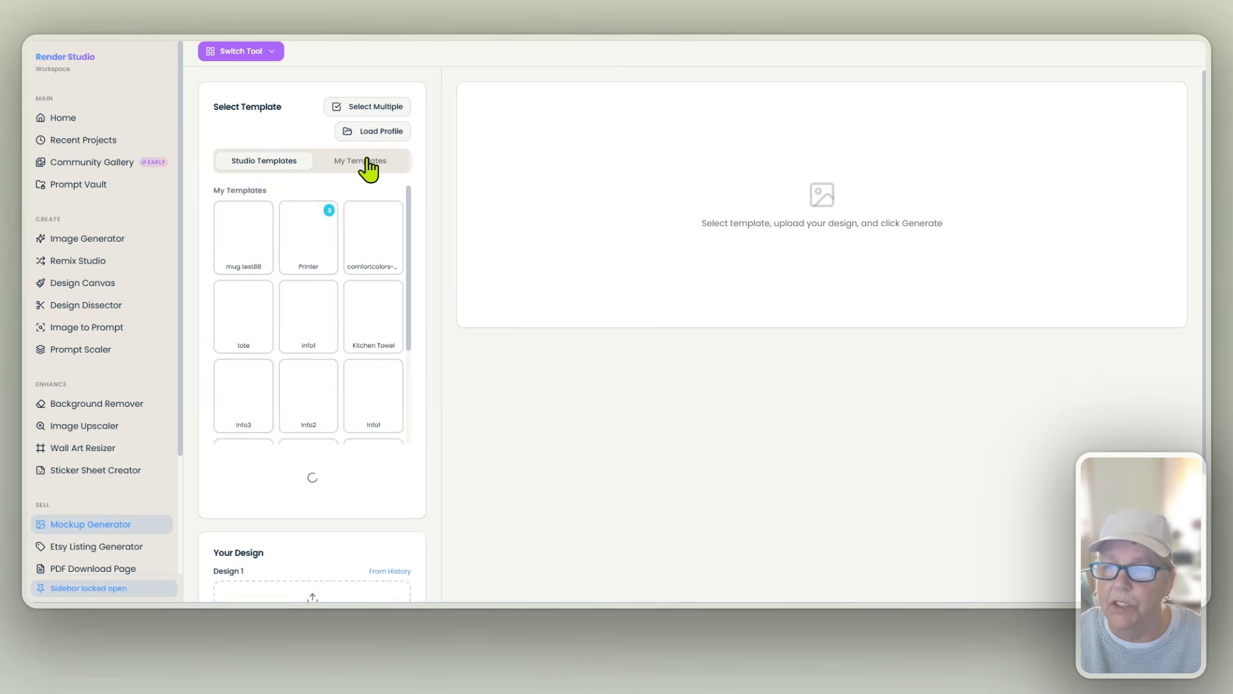
{"action": "scroll", "coordinate": [347, 361], "scroll_direction": "down", "scroll_amount": 2}
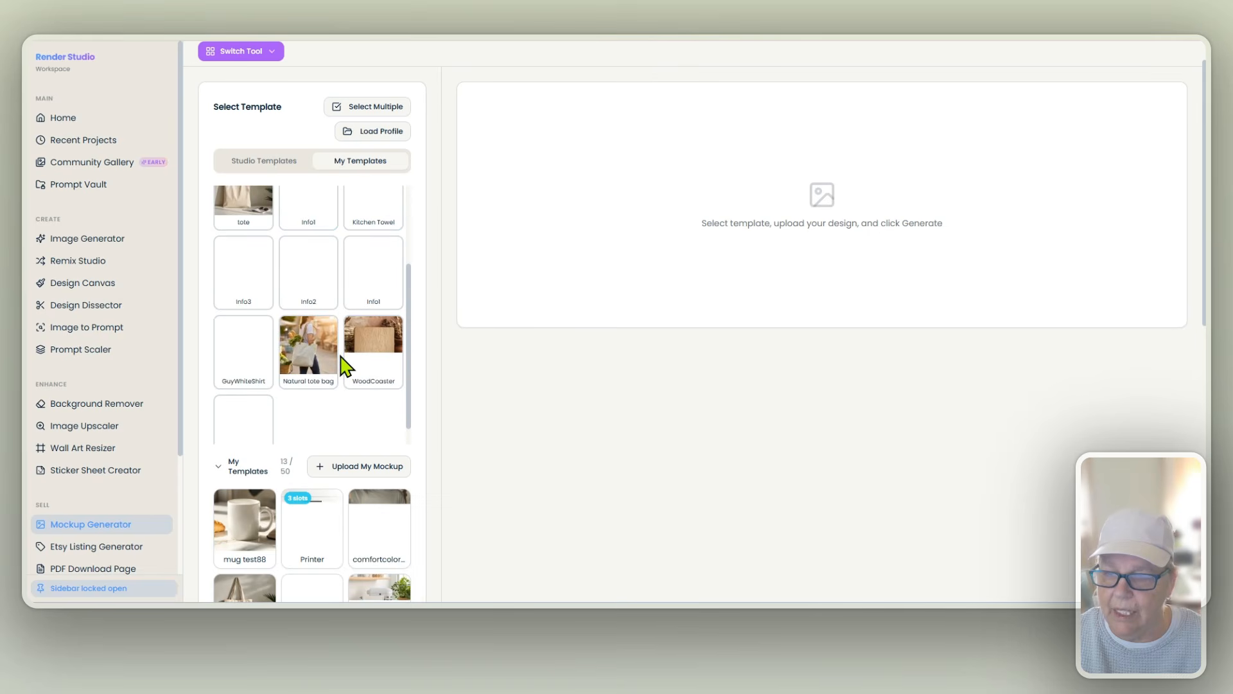
{"action": "scroll", "coordinate": [344, 363], "scroll_direction": "up", "scroll_amount": 2}
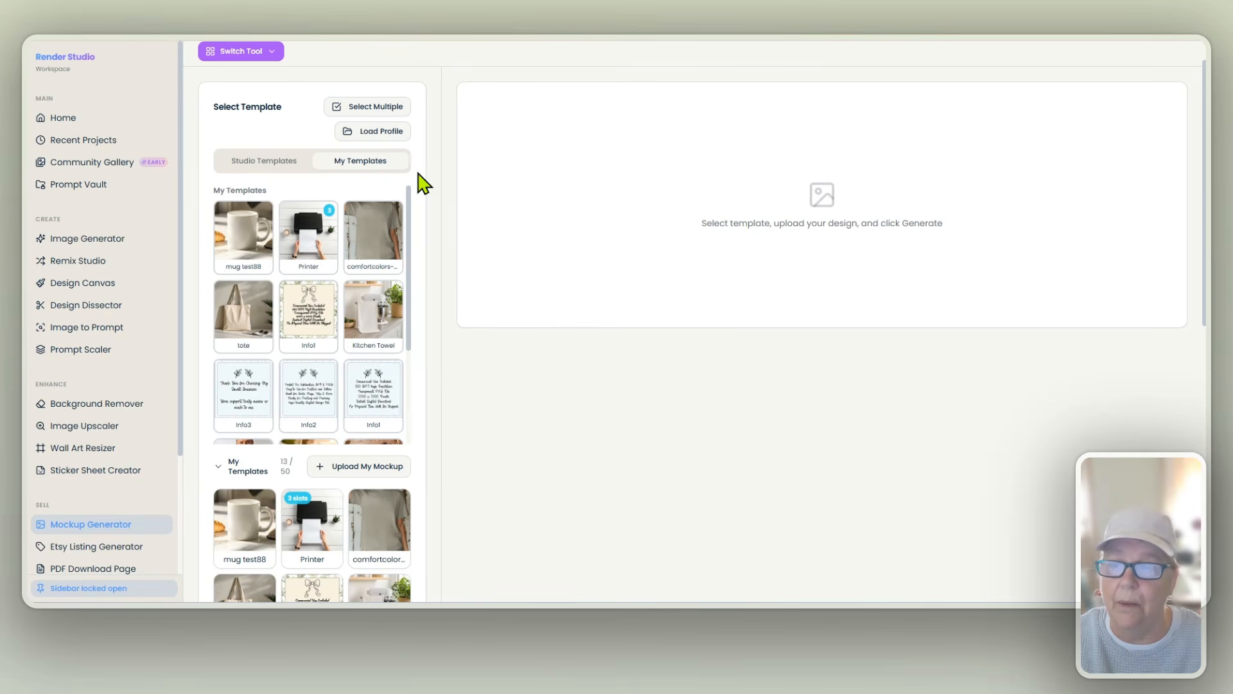
Load the saved template profile, review which personal templates it selects, and collapse the list for managing uploaded templates
{"action": "left_click", "coordinate": [375, 138]}
{"action": "left_click", "coordinate": [325, 157]}
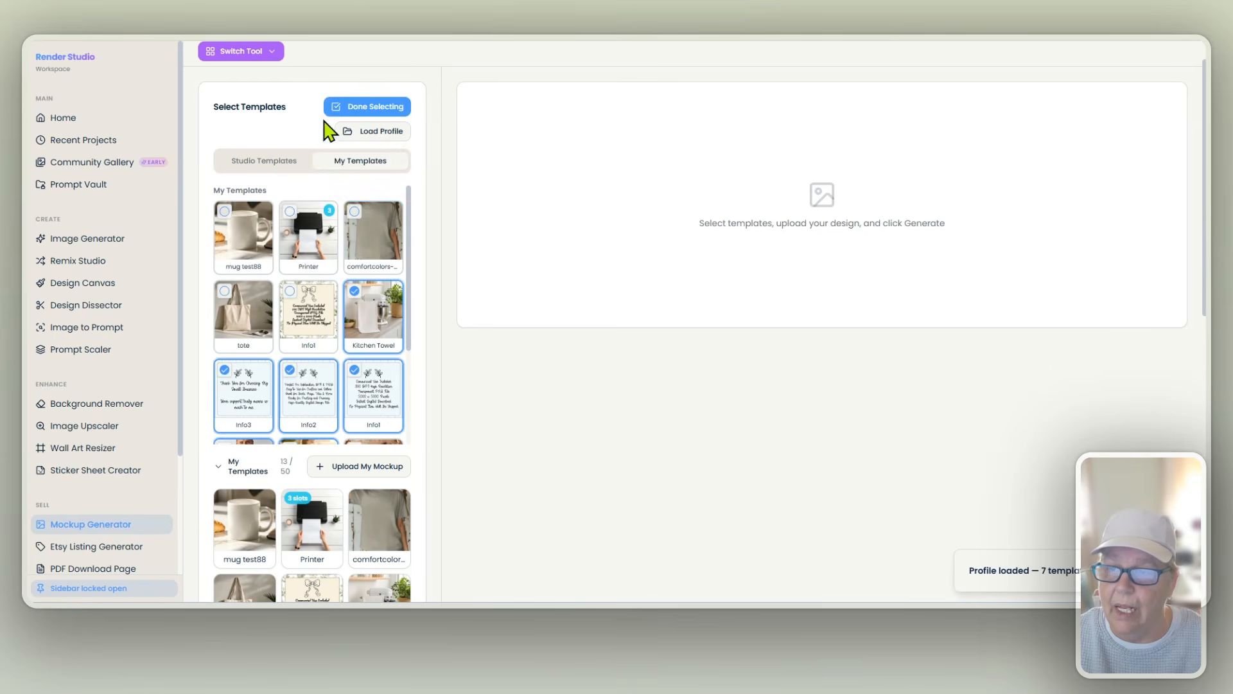
{"action": "scroll", "coordinate": [352, 358], "scroll_direction": "down", "scroll_amount": 3}
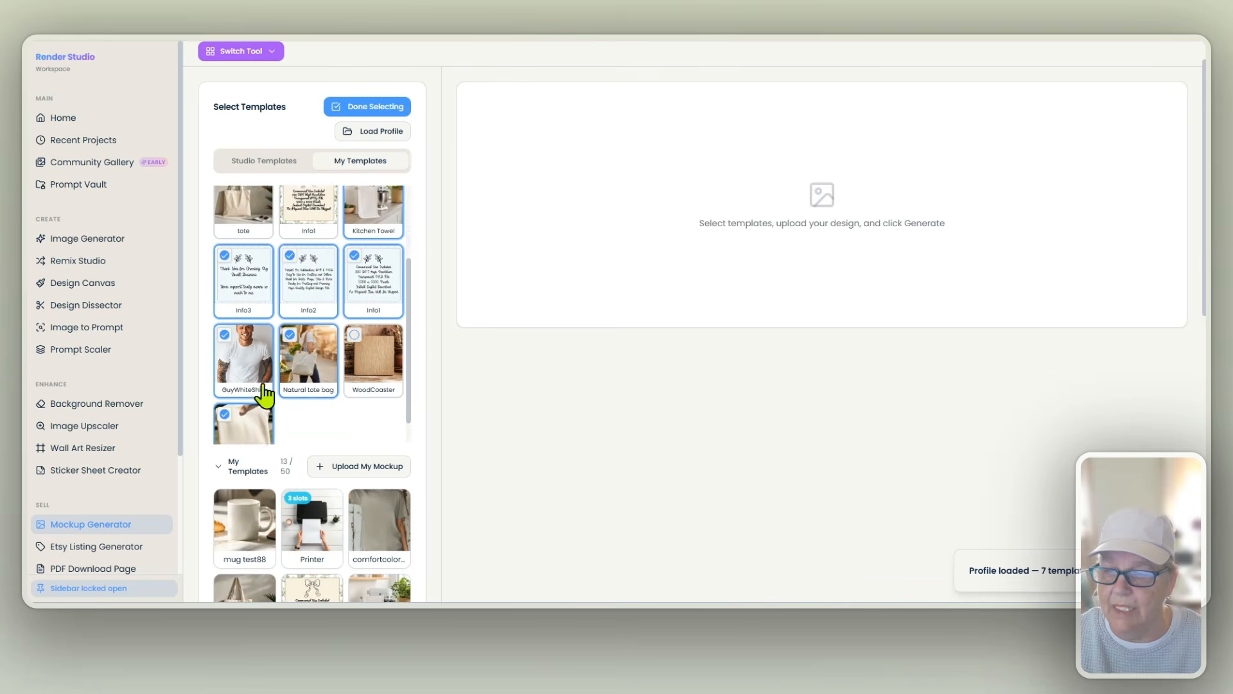
{"action": "scroll", "coordinate": [421, 335], "scroll_direction": "down", "scroll_amount": 1}
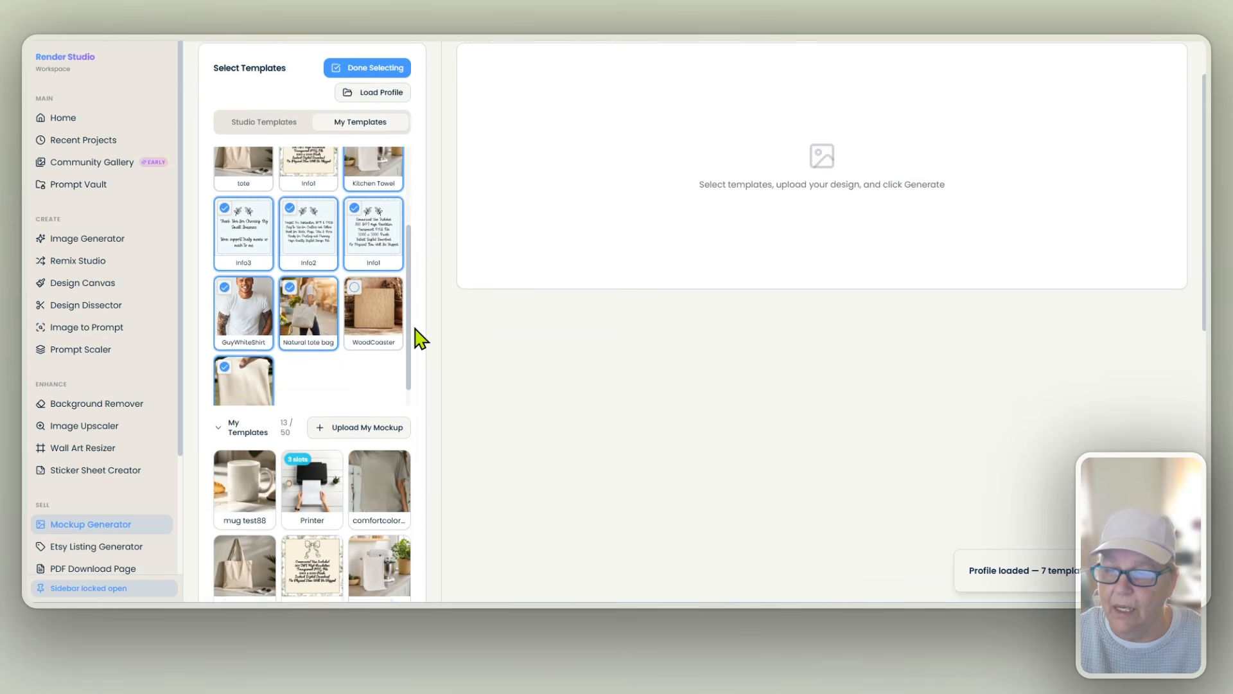
{"action": "scroll", "coordinate": [420, 335], "scroll_direction": "down", "scroll_amount": 1}
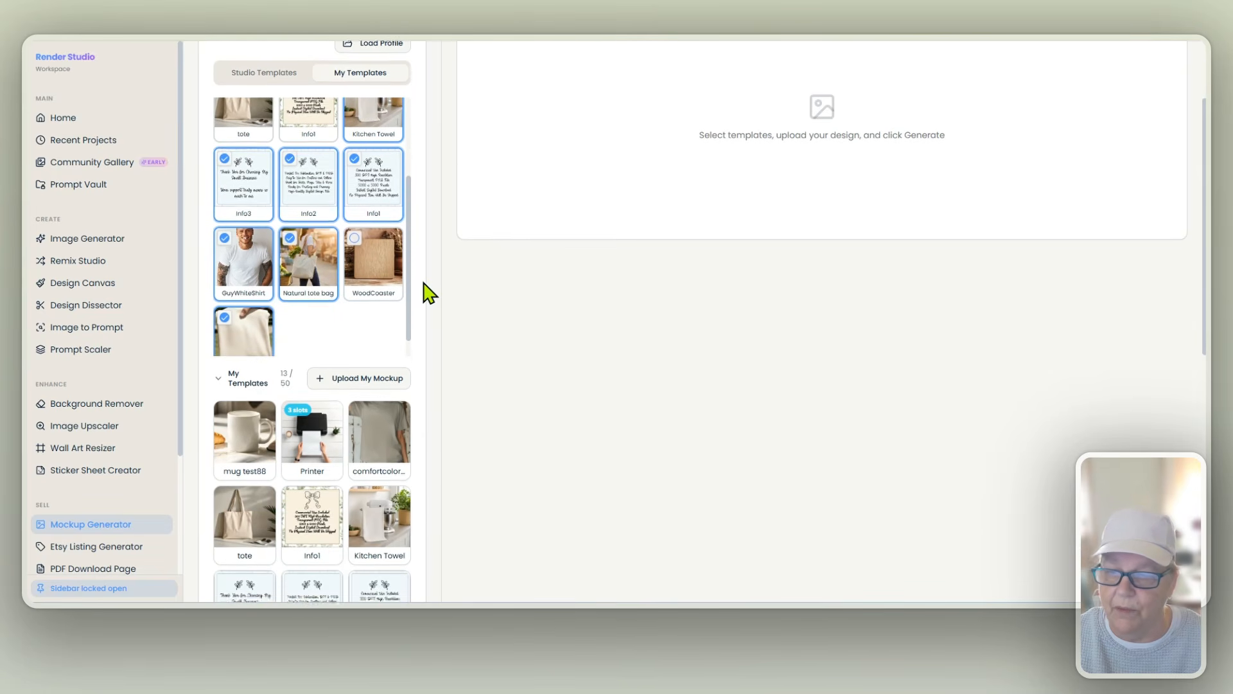
{"action": "scroll", "coordinate": [426, 289], "scroll_direction": "down", "scroll_amount": 5}
{"action": "scroll", "coordinate": [426, 289], "scroll_direction": "up", "scroll_amount": 2}
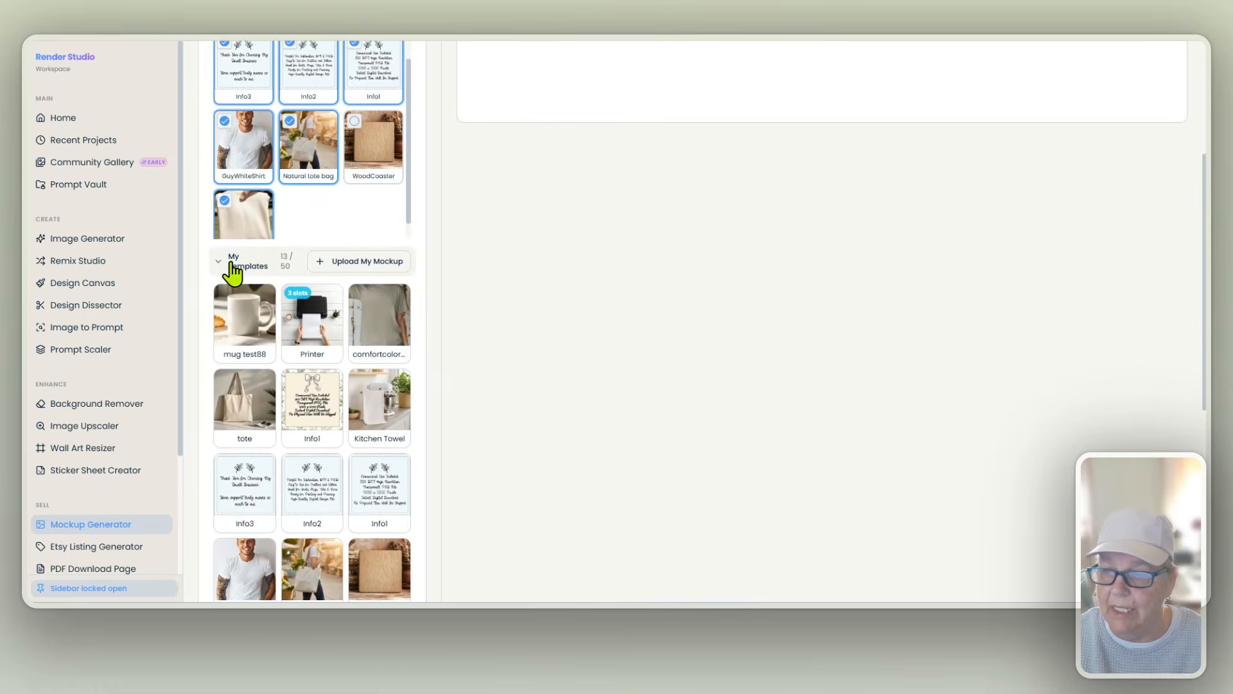
{"action": "left_click", "coordinate": [233, 270]}
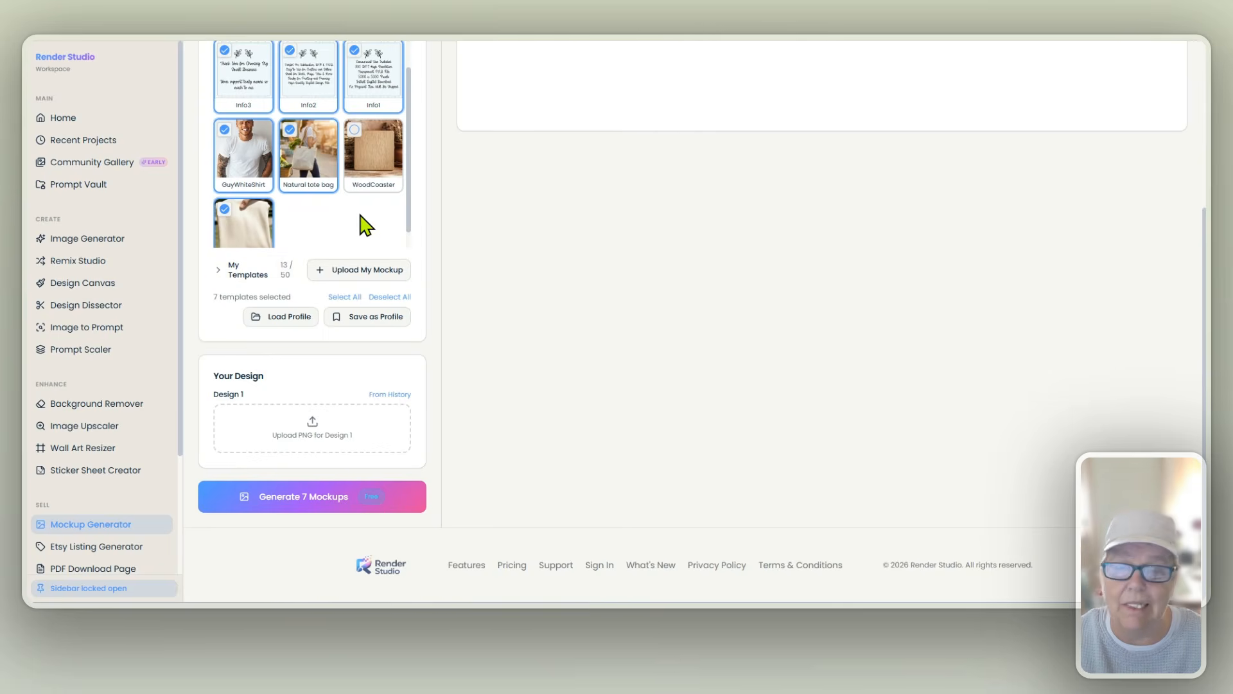
Use the 4× upscaled popsicle image from the history as Design 1 for the mockups
{"action": "scroll", "coordinate": [366, 224], "scroll_direction": "up", "scroll_amount": 1}
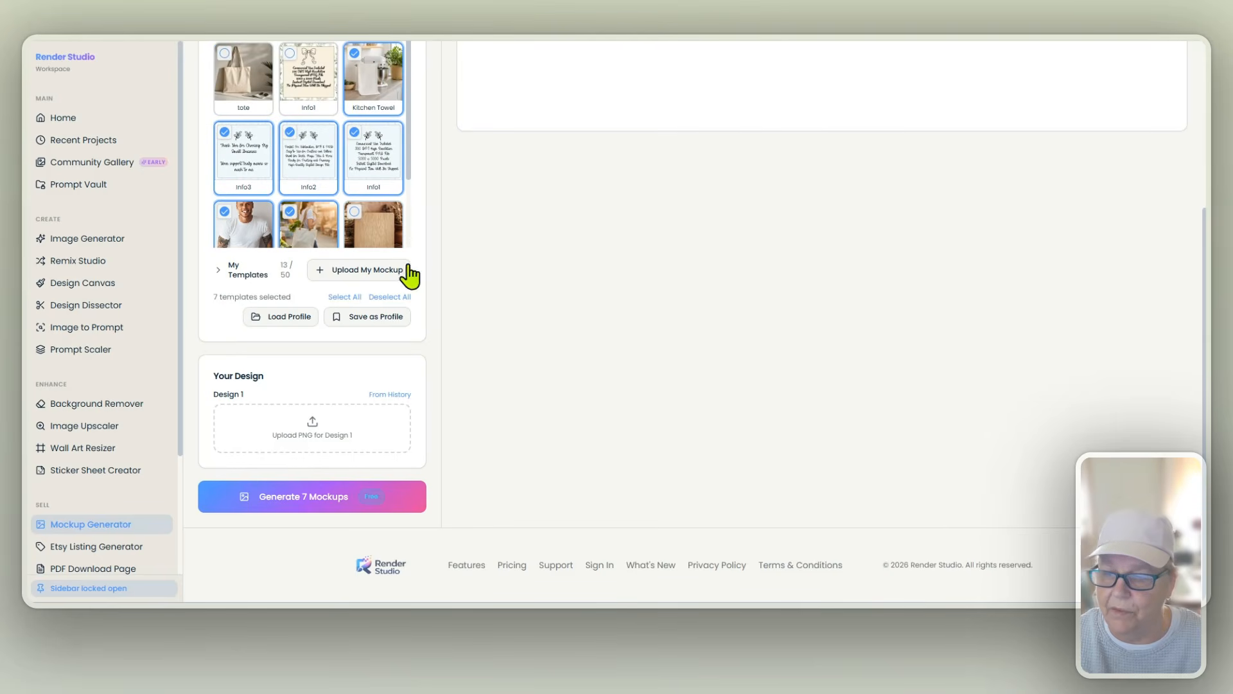
{"action": "left_click", "coordinate": [391, 395]}
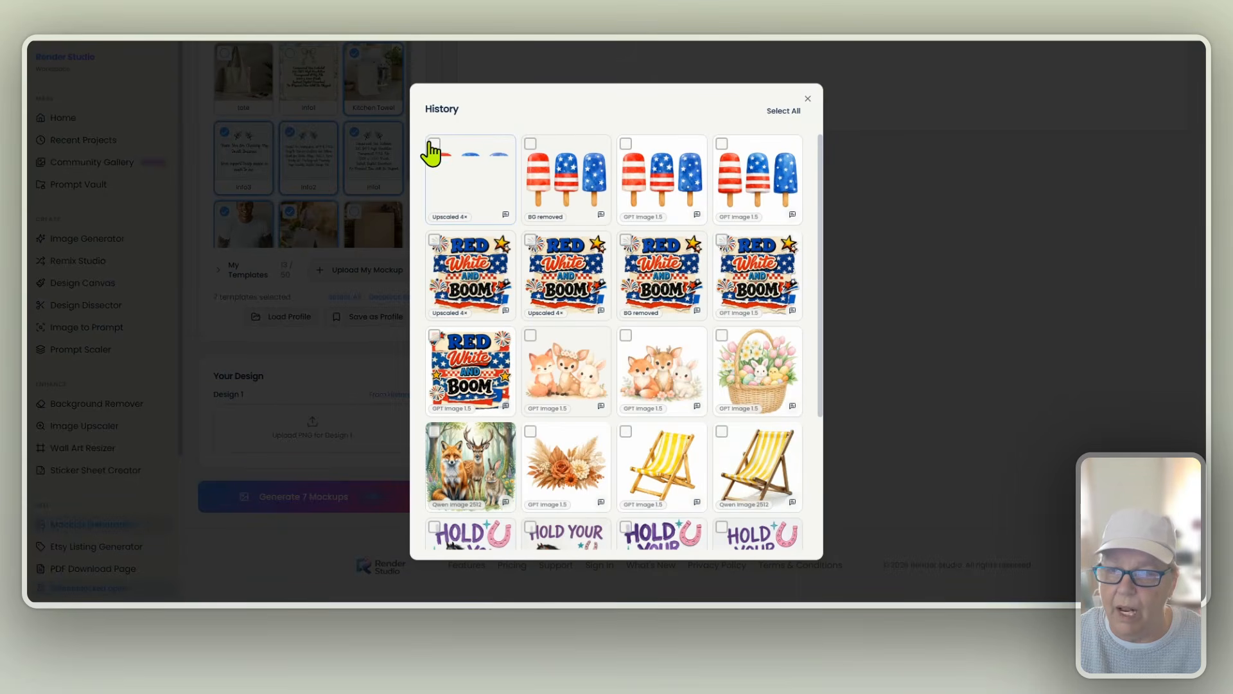
{"action": "left_click", "coordinate": [441, 184]}
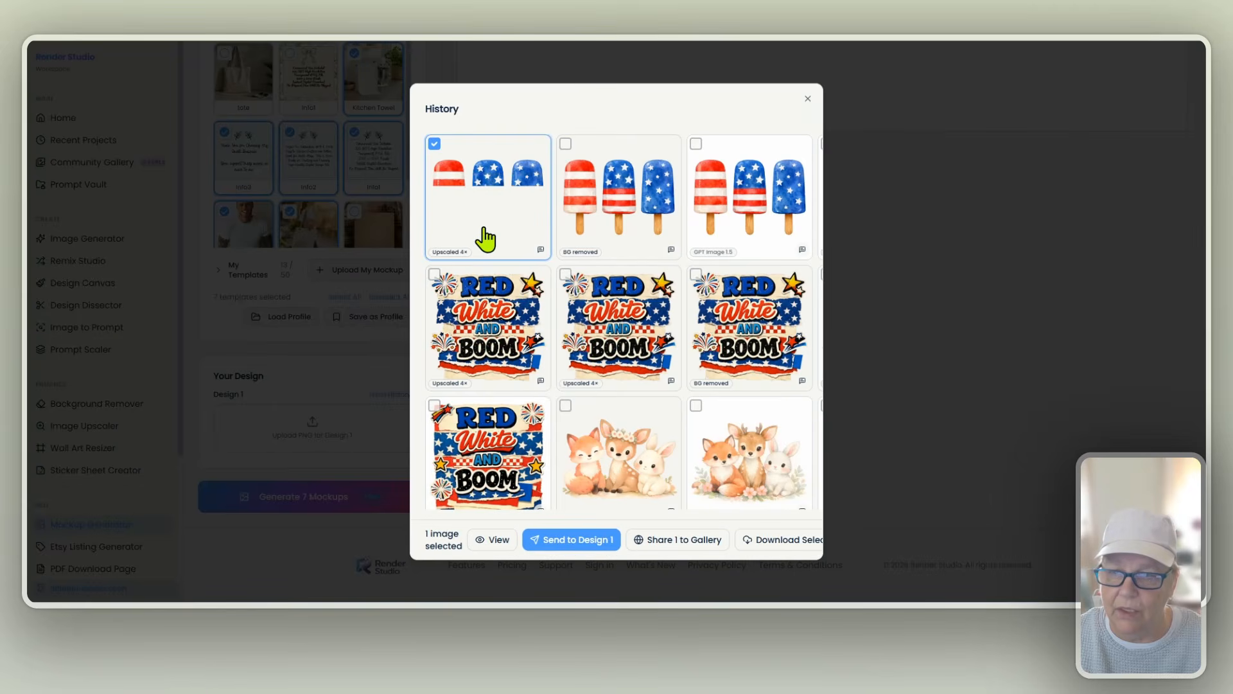
{"action": "left_click", "coordinate": [574, 541]}
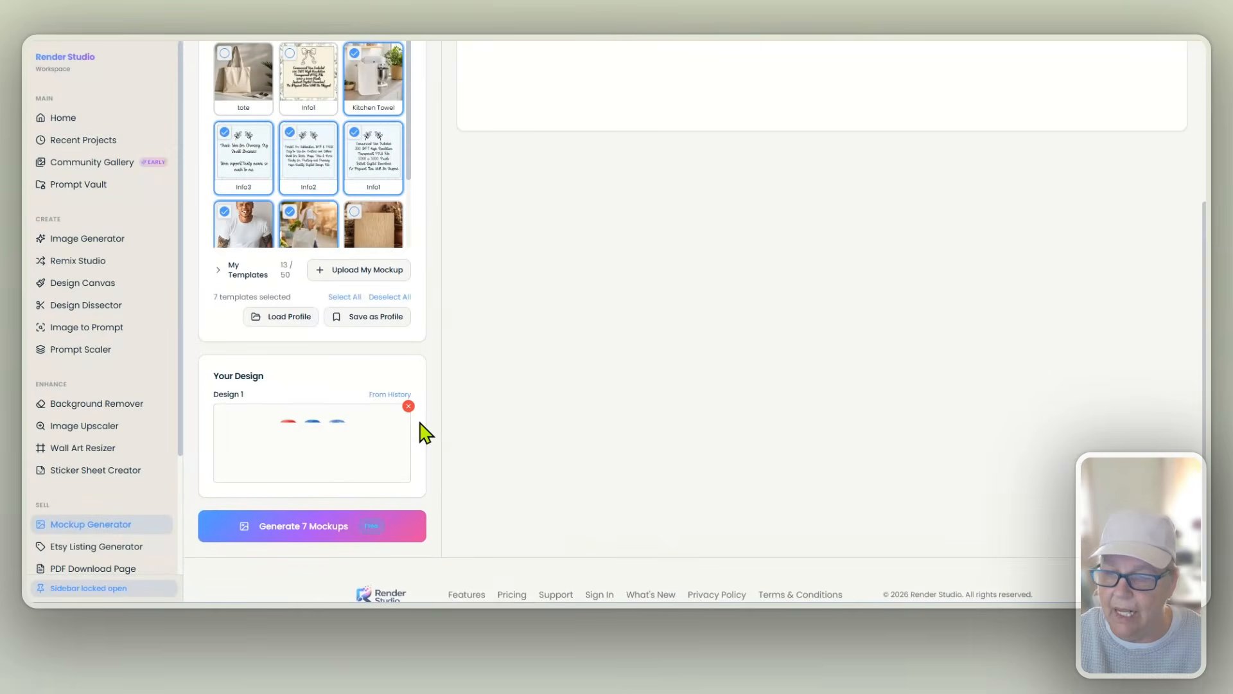
Check the template selection and generate the seven mockups with the popsicle design
{"action": "scroll", "coordinate": [325, 394], "scroll_direction": "up", "scroll_amount": 2}
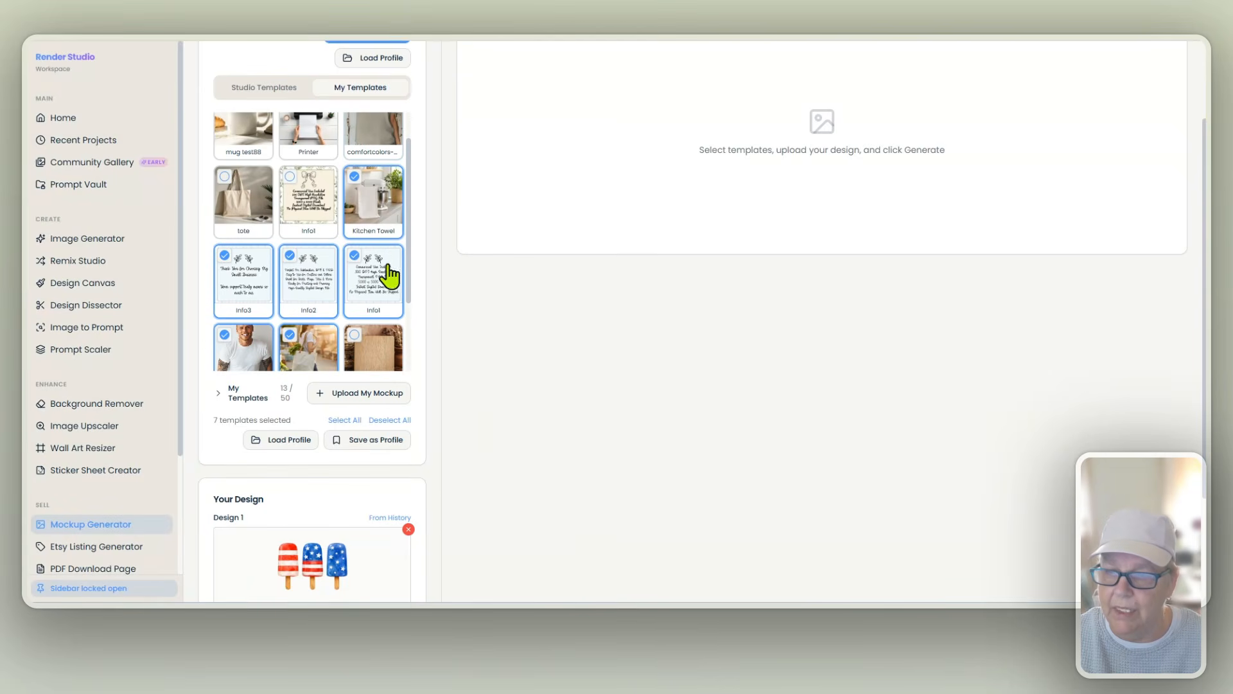
{"action": "scroll", "coordinate": [417, 450], "scroll_direction": "down", "scroll_amount": 1}
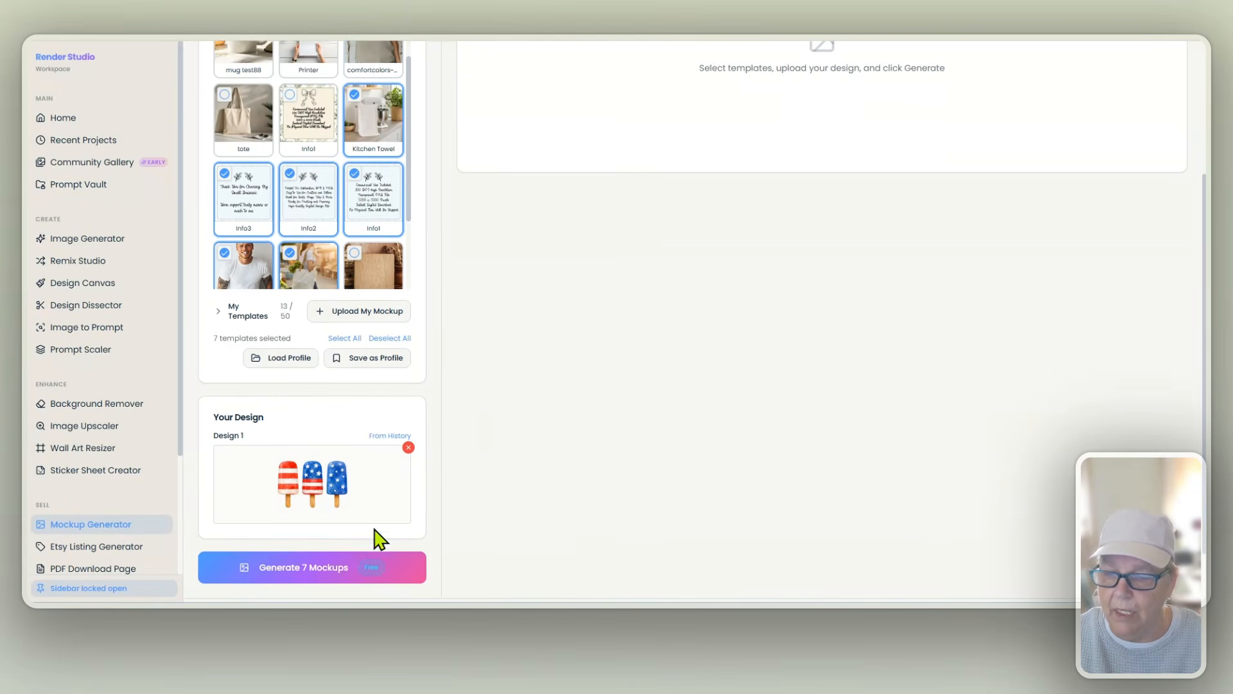
{"action": "left_click", "coordinate": [297, 568]}
{"action": "scroll", "coordinate": [474, 471], "scroll_direction": "up", "scroll_amount": 3}
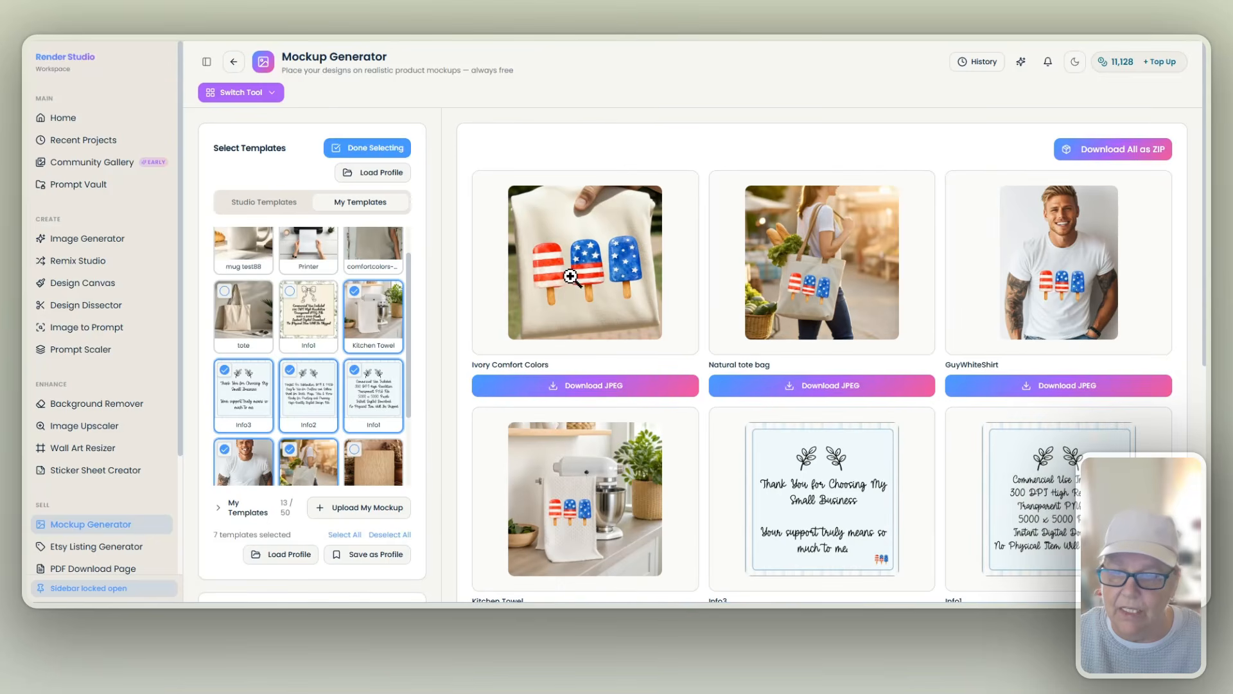
Look through all generated mockups and view the Ivory Comfort Colors shirt mockup enlarged
{"action": "scroll", "coordinate": [732, 276], "scroll_direction": "down", "scroll_amount": 5}
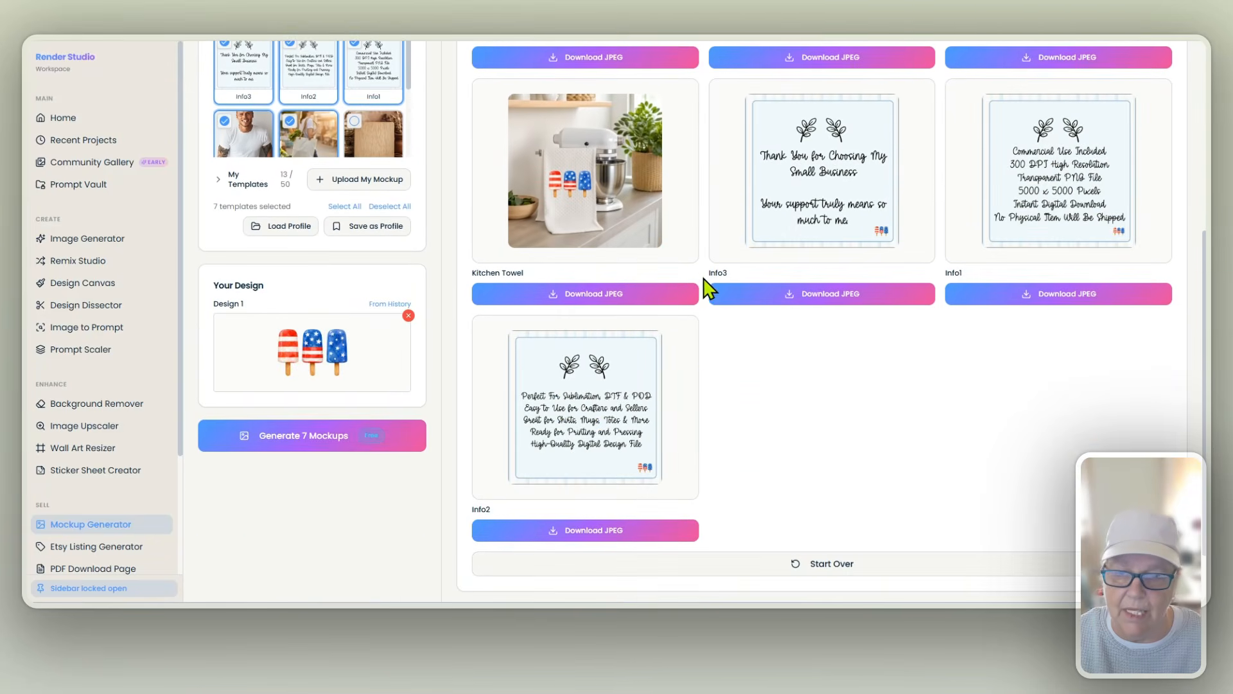
{"action": "scroll", "coordinate": [710, 358], "scroll_direction": "up", "scroll_amount": 5}
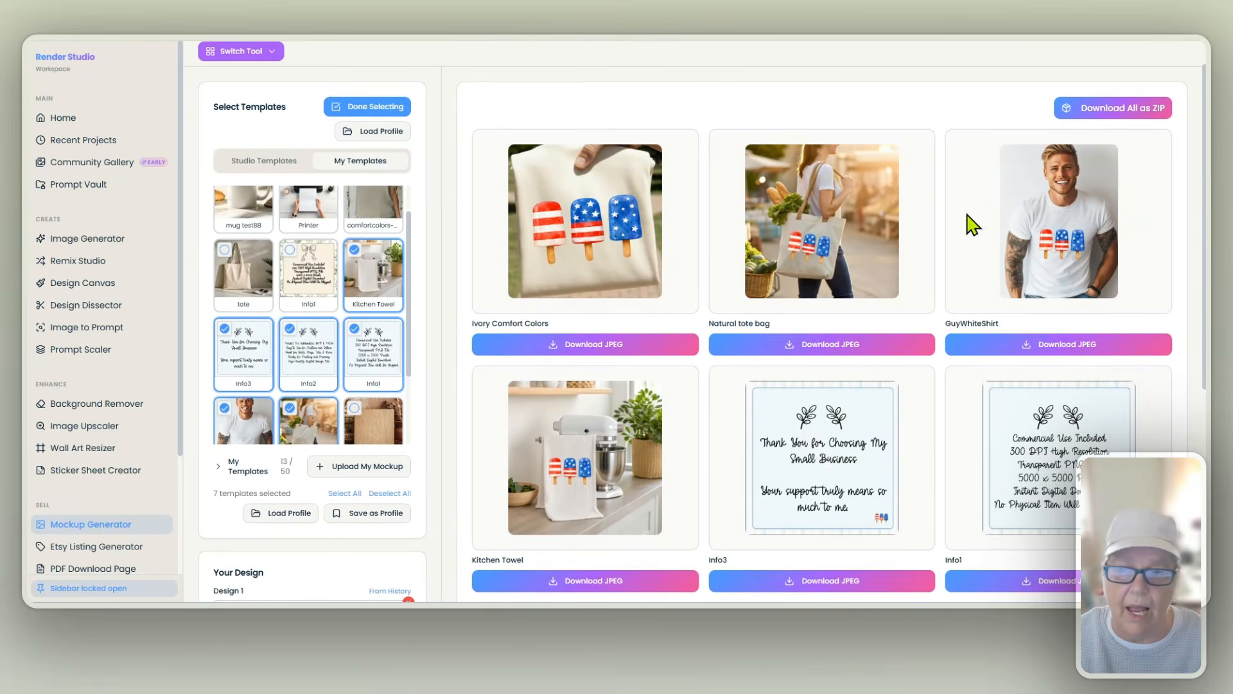
{"action": "left_click", "coordinate": [622, 224]}
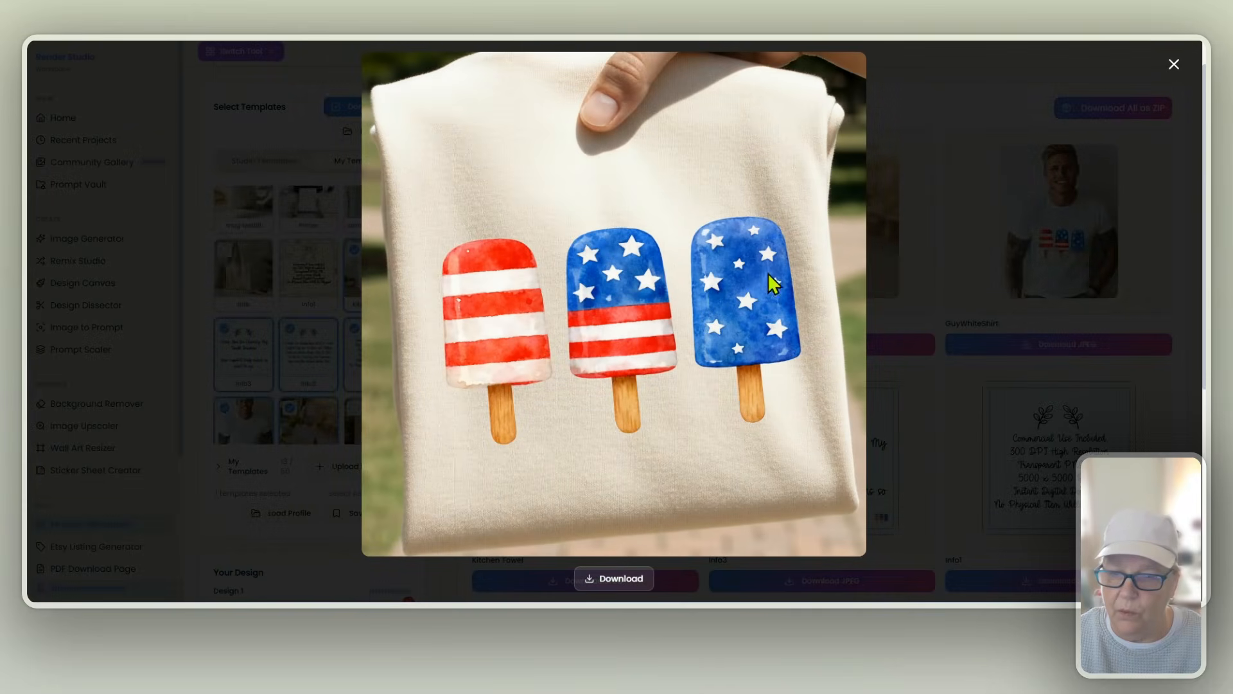
View the tote bag, kitchen towel and Thank You info mockups enlarged, and look over the remaining generated mockups
{"action": "left_click", "coordinate": [1173, 64]}
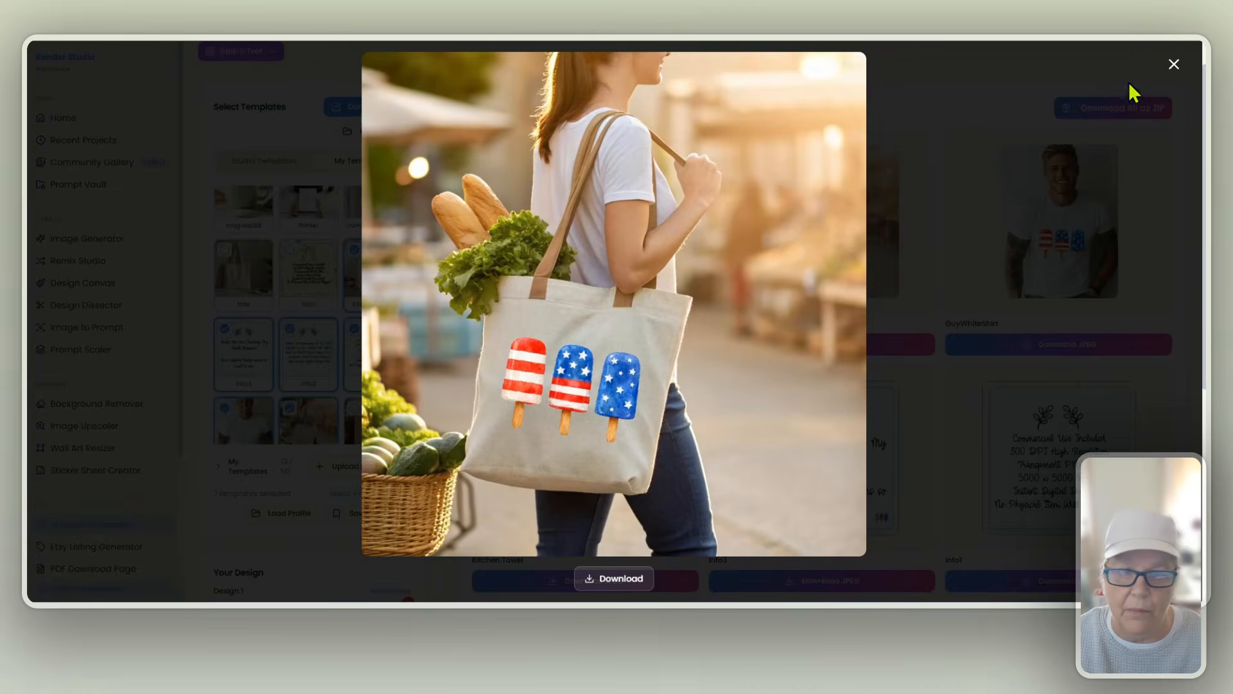
{"action": "left_click", "coordinate": [1173, 64]}
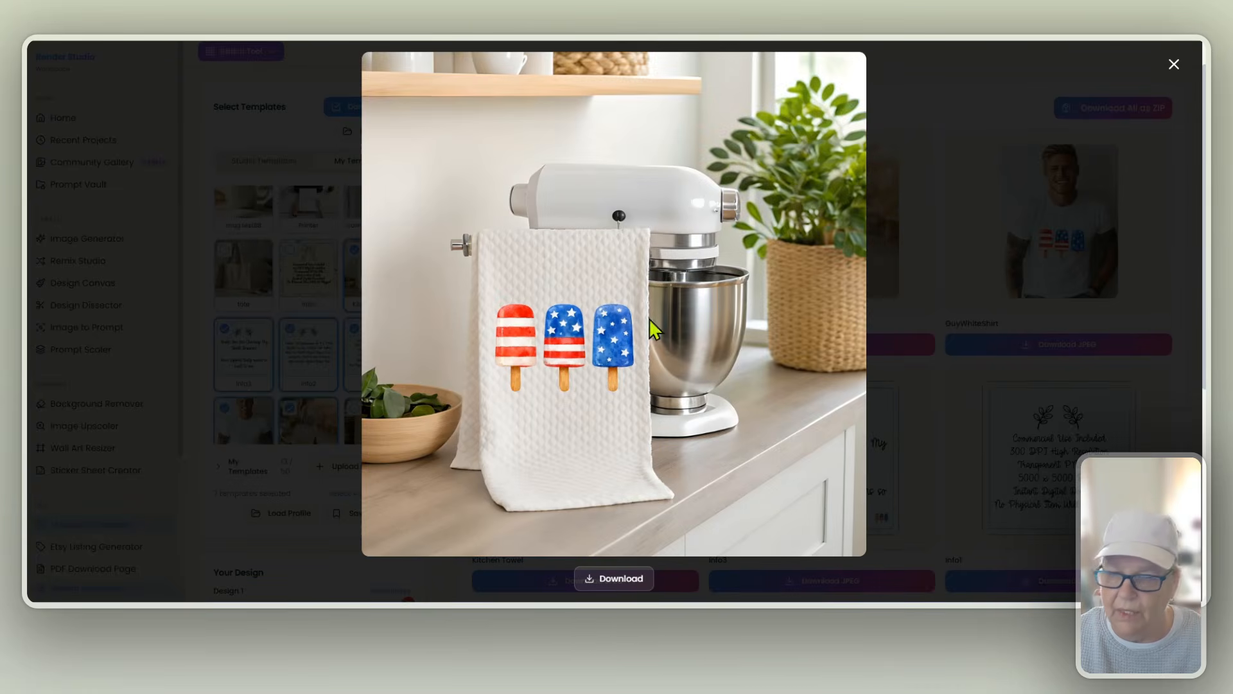
{"action": "left_click", "coordinate": [1156, 74]}
{"action": "scroll", "coordinate": [834, 269], "scroll_direction": "down", "scroll_amount": 2}
{"action": "left_click", "coordinate": [792, 270]}
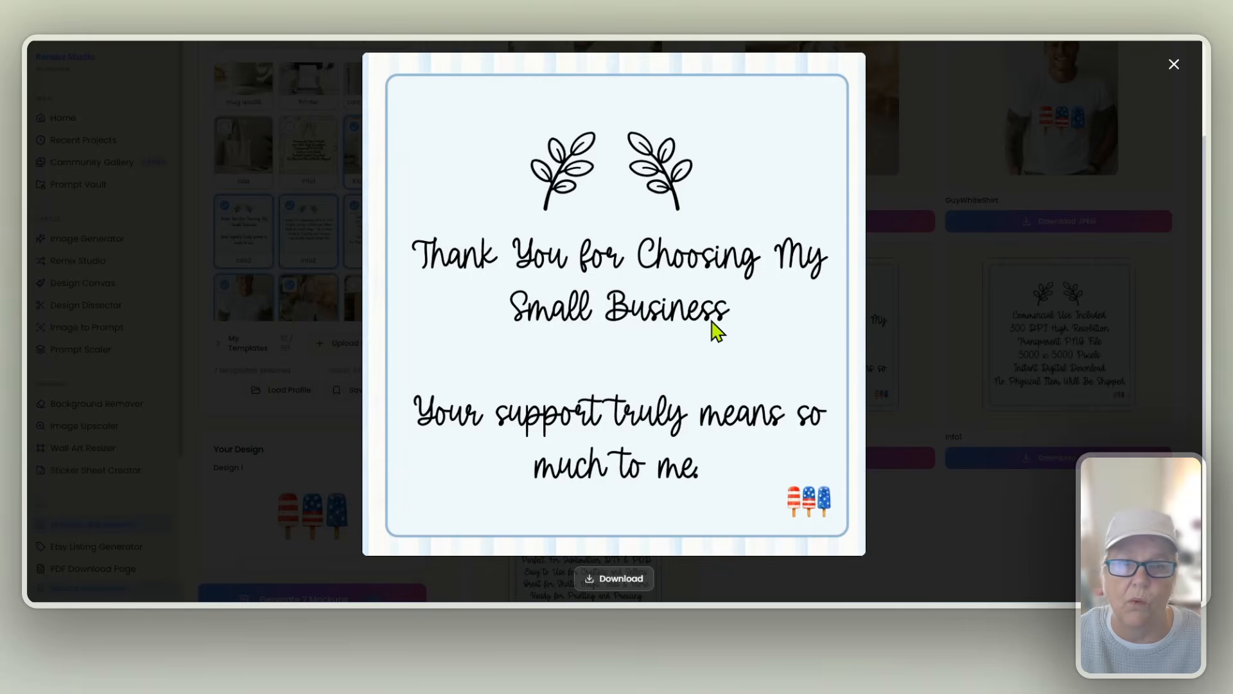
{"action": "left_click", "coordinate": [1172, 65]}
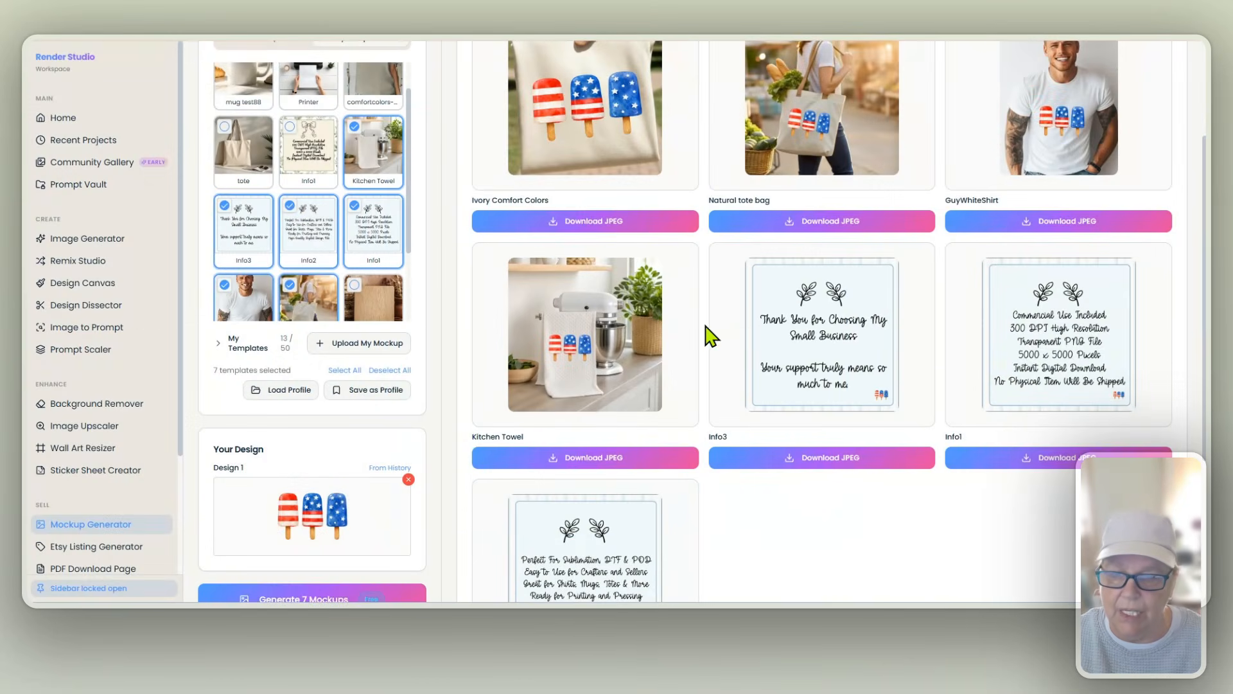
{"action": "scroll", "coordinate": [711, 335], "scroll_direction": "down", "scroll_amount": 3}
{"action": "scroll", "coordinate": [711, 336], "scroll_direction": "up", "scroll_amount": 3}
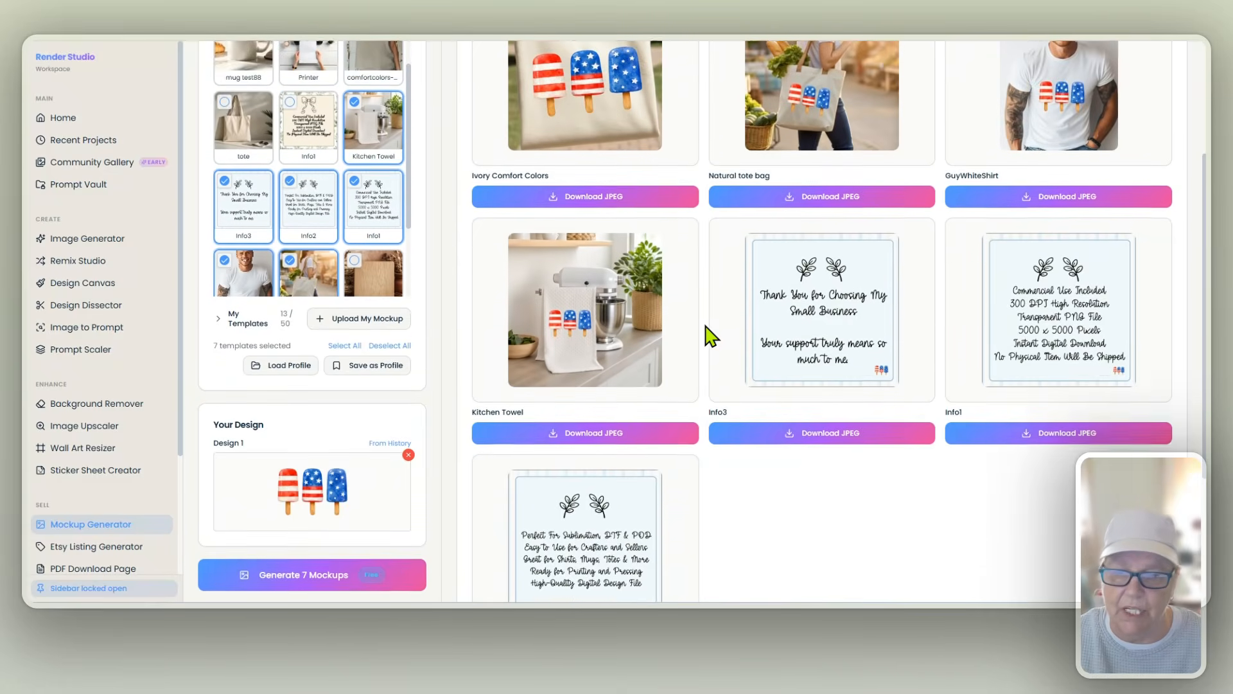
Download all generated mockups as a ZIP archive saved under the file name MOCKUPS
{"action": "scroll", "coordinate": [711, 335], "scroll_direction": "up", "scroll_amount": 3}
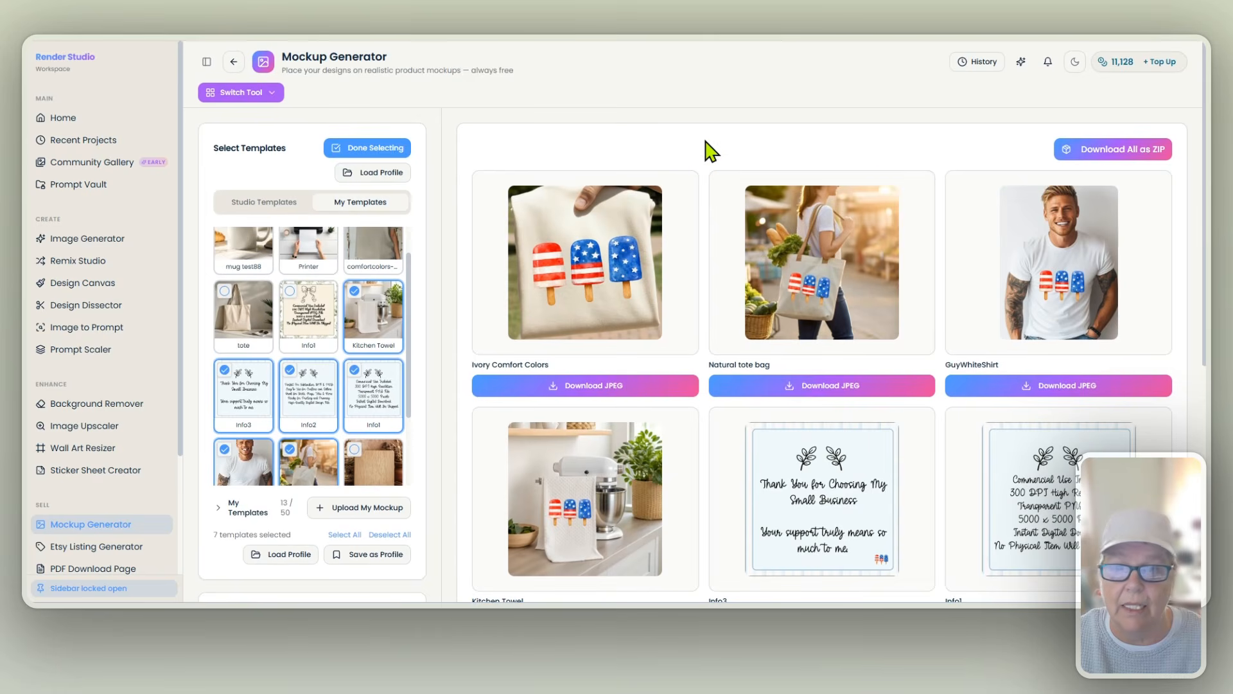
{"action": "left_click", "coordinate": [1100, 152]}
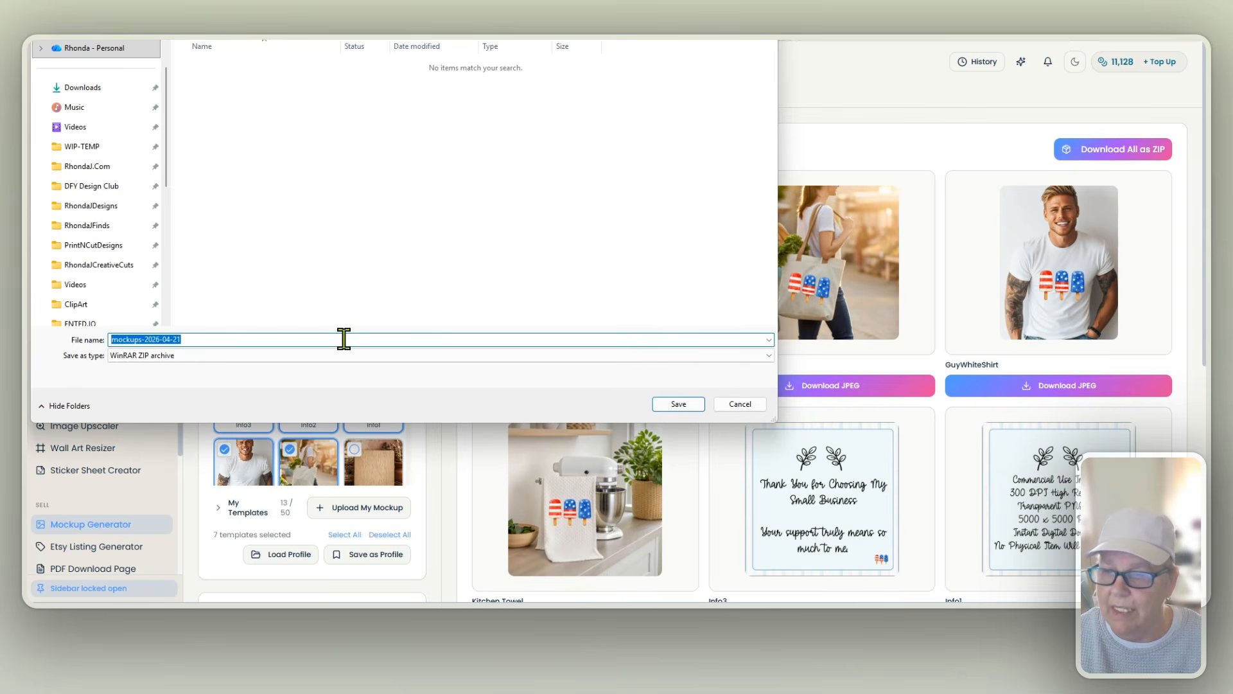
{"action": "type", "text": "MOCKUPS"}
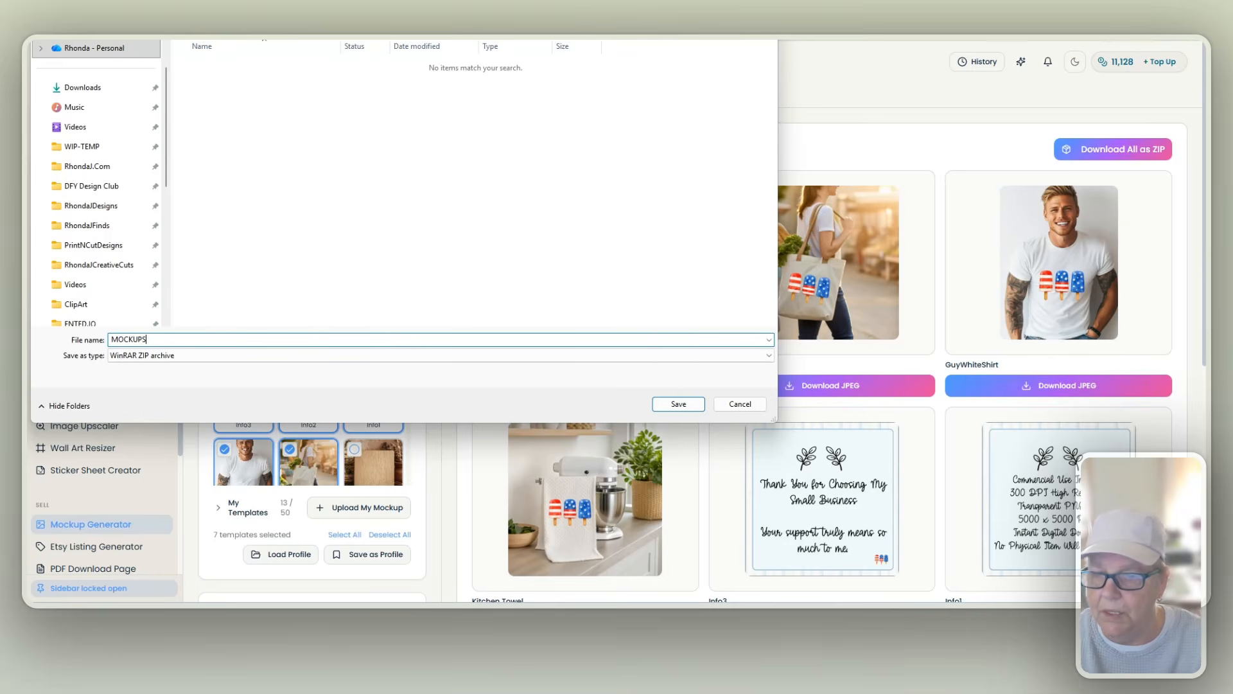
{"action": "key", "text": "Return"}
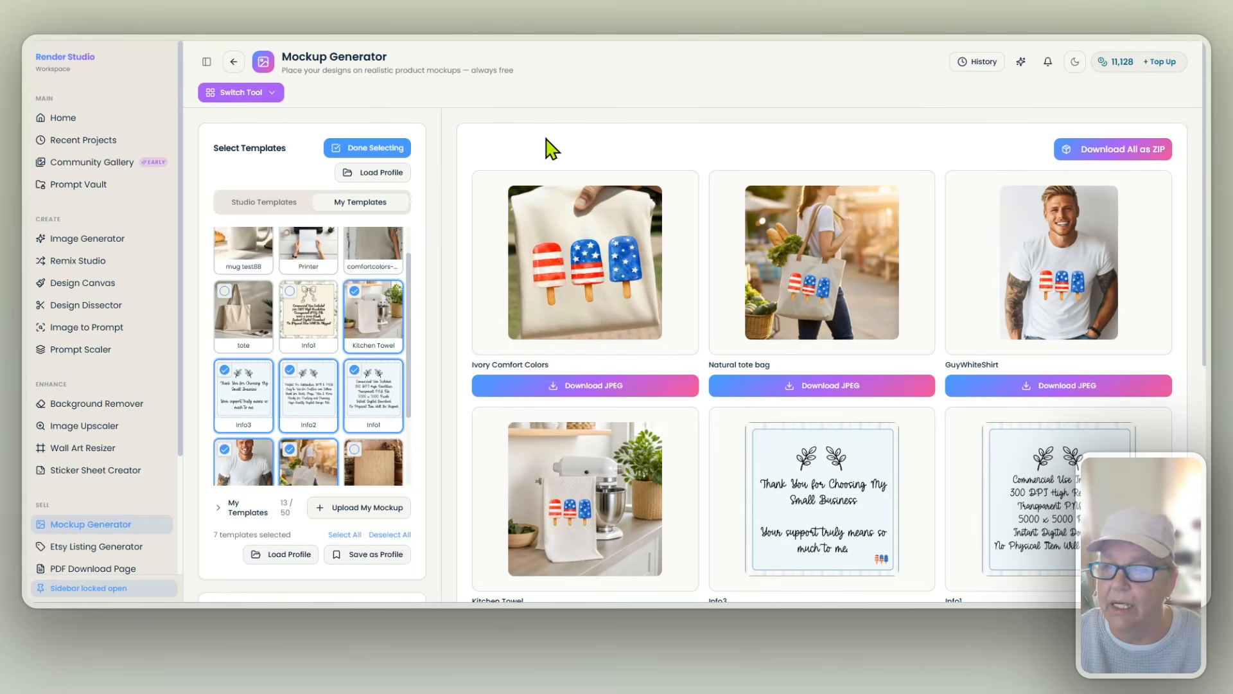
Switch to the Etsy Listing Generator tool
{"action": "left_click", "coordinate": [272, 95]}
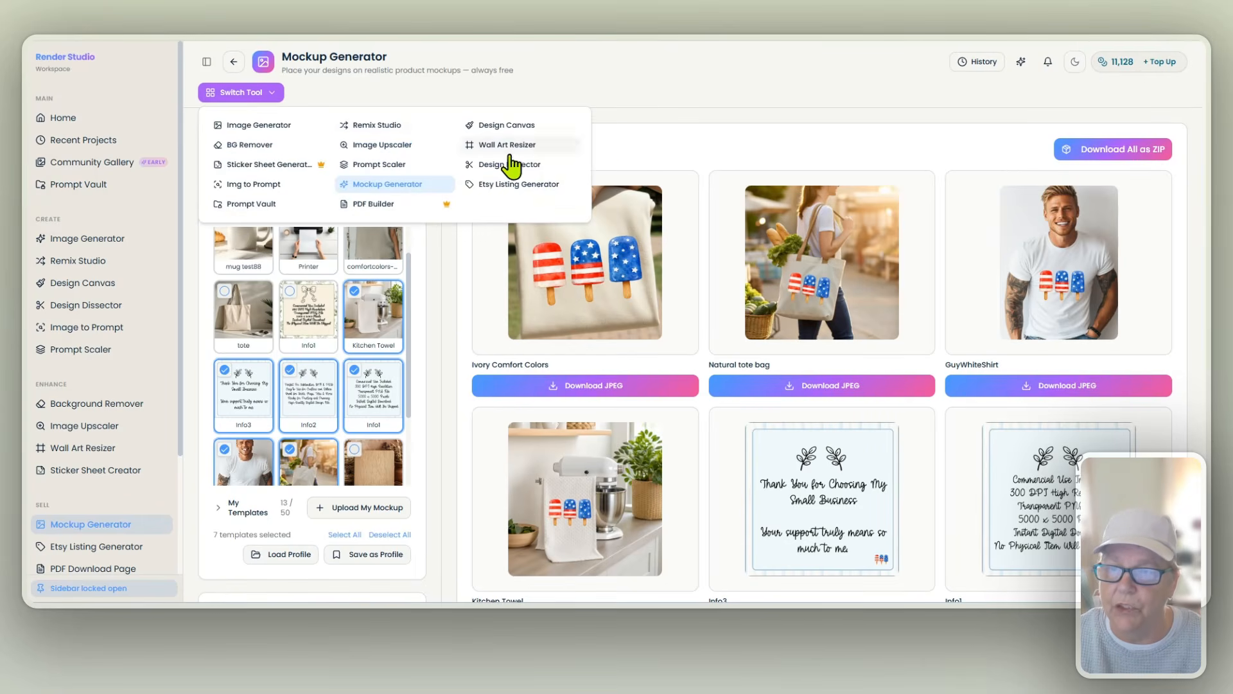
{"action": "left_click", "coordinate": [542, 186]}
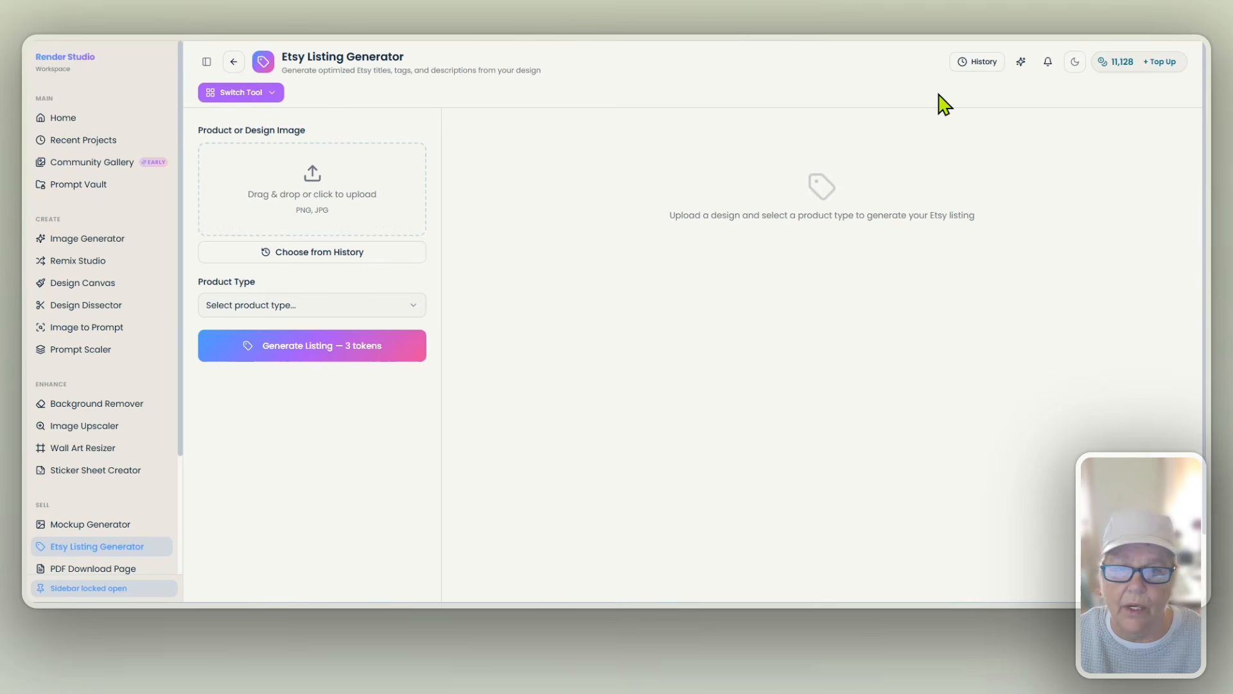
{"action": "left_click", "coordinate": [966, 62]}
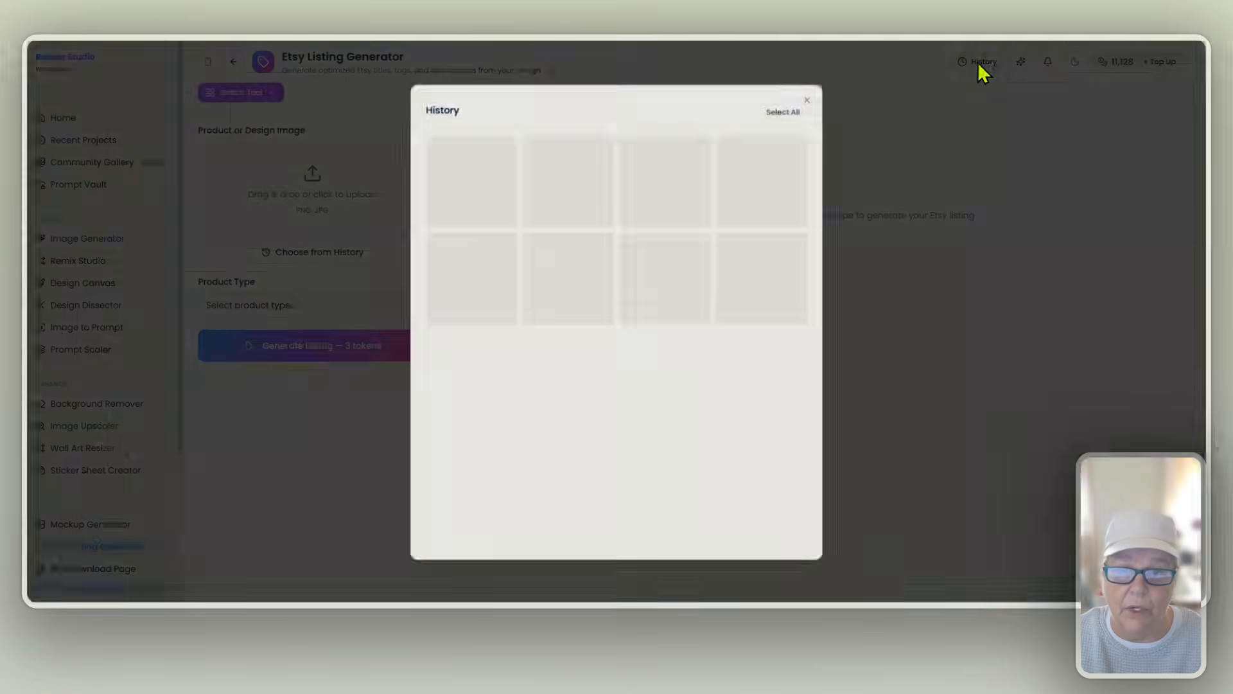
{"action": "left_click", "coordinate": [479, 184]}
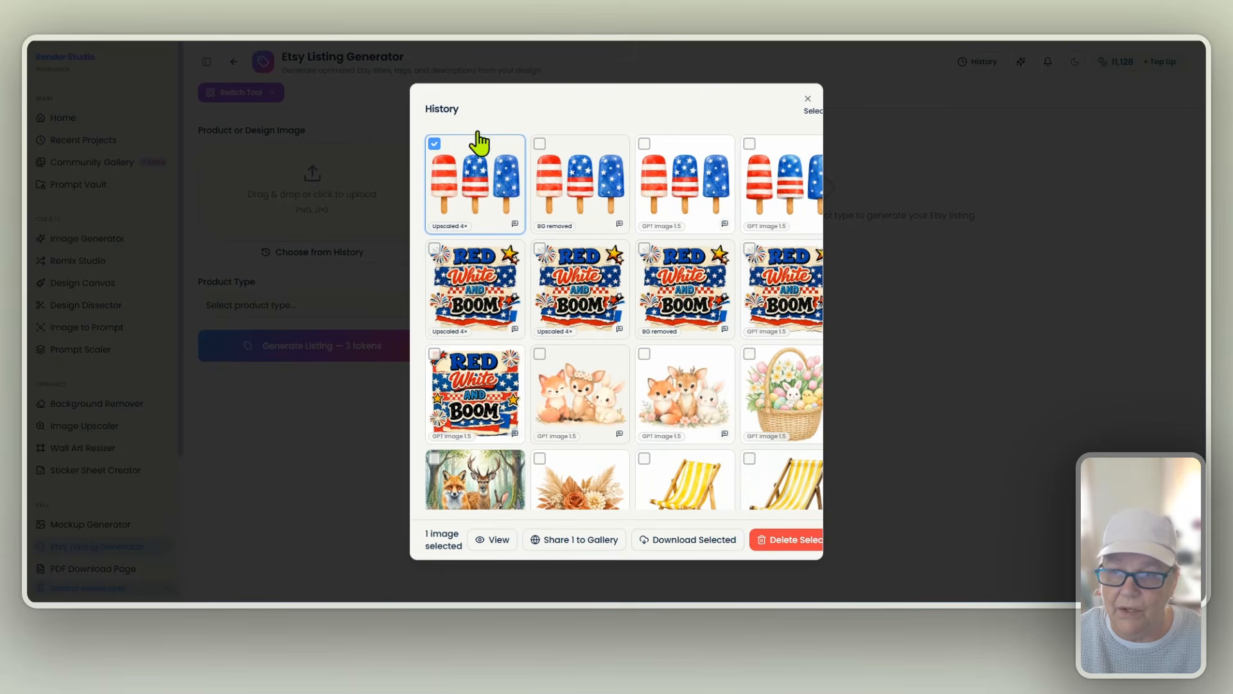
{"action": "left_click", "coordinate": [807, 100]}
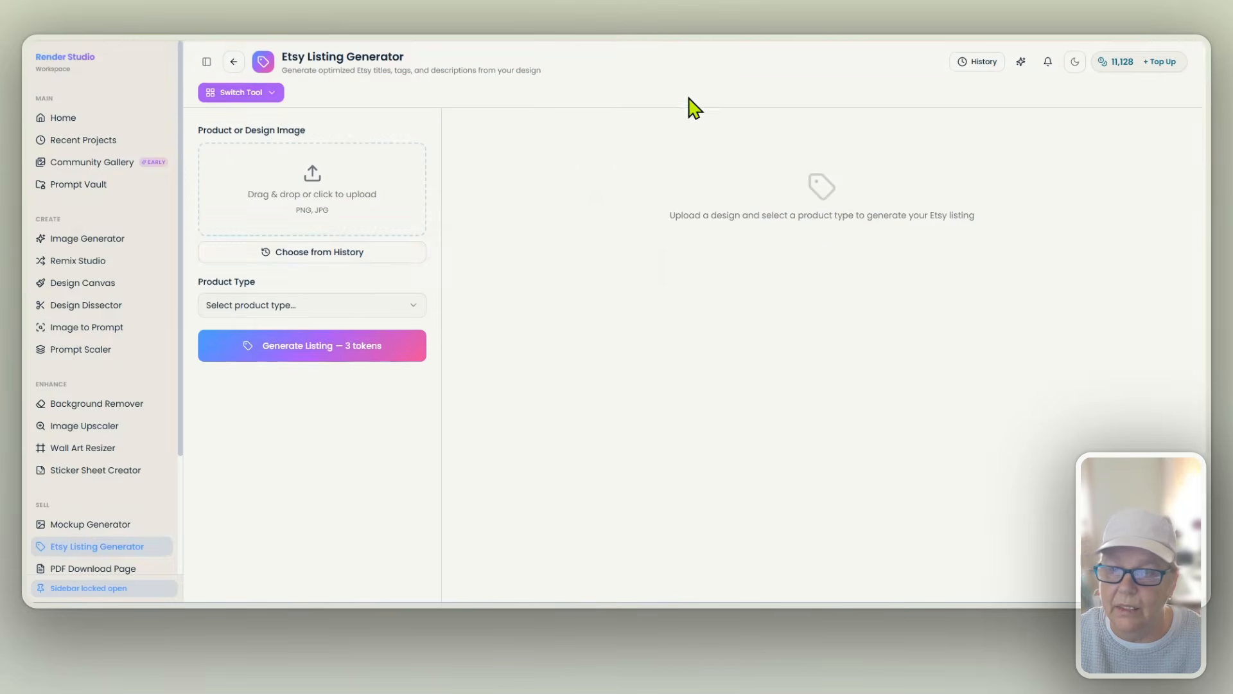
Use the 4× upscaled popsicle image from the history as the listing's design image
{"action": "left_click", "coordinate": [319, 252]}
{"action": "left_click", "coordinate": [481, 172]}
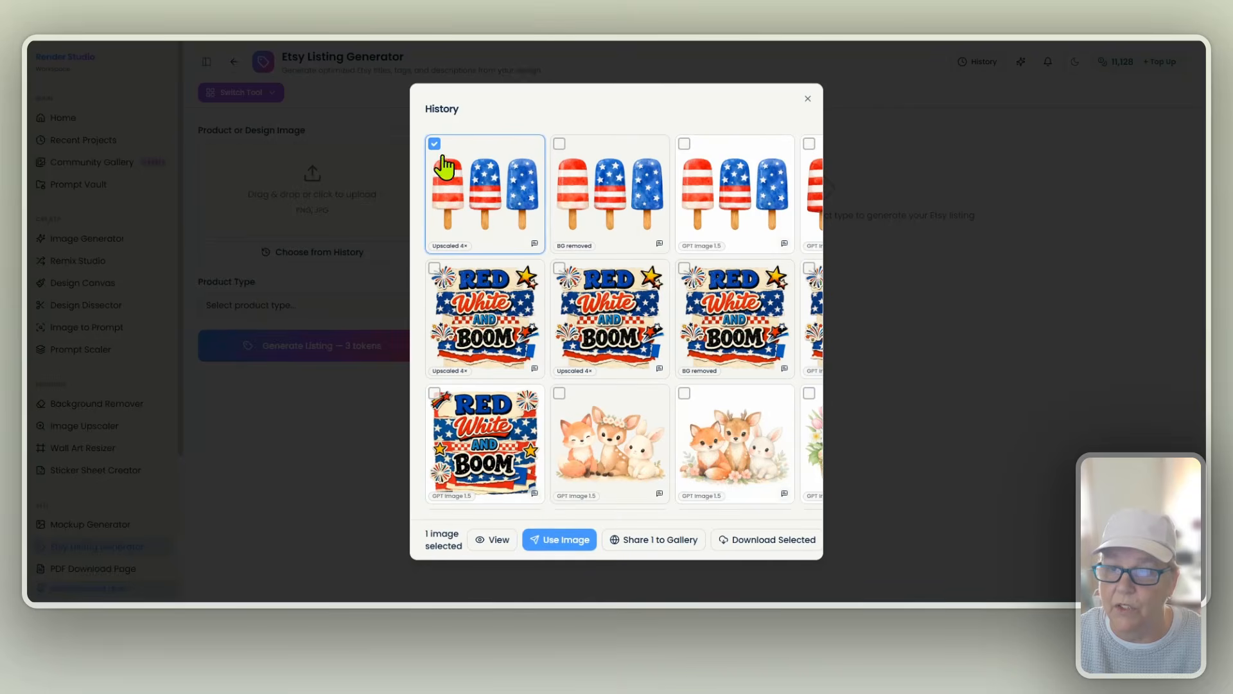
{"action": "left_click", "coordinate": [554, 541]}
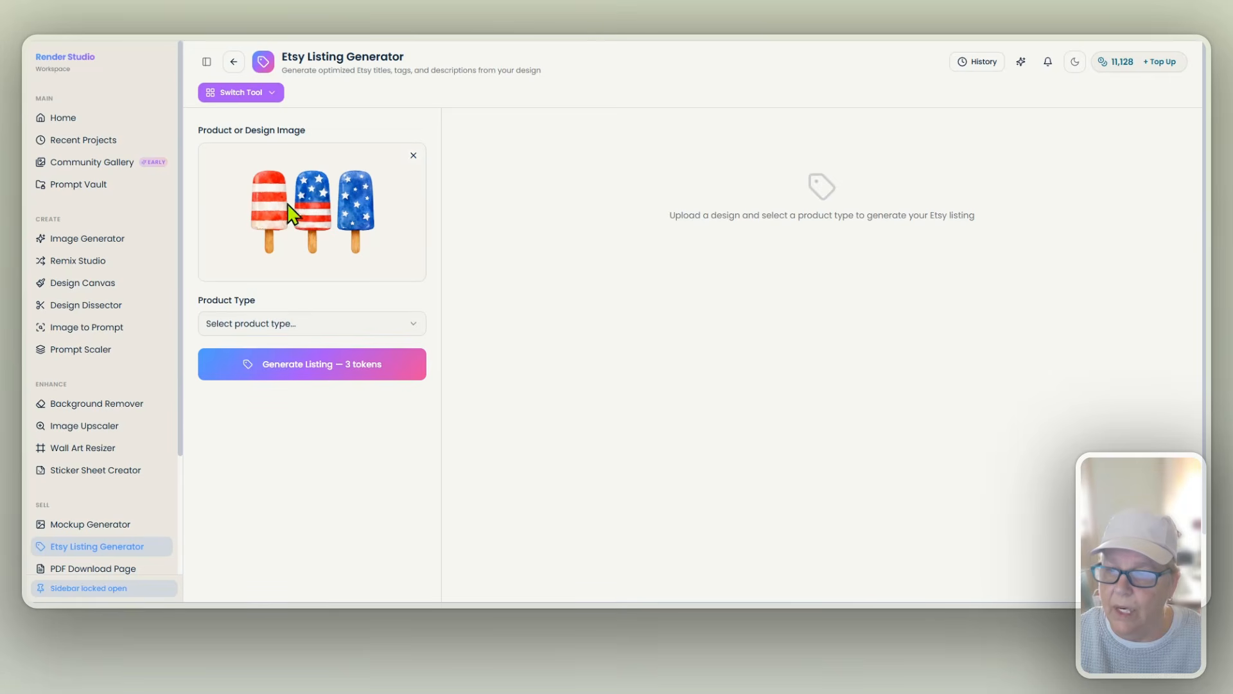
Set the product type to T-shirt Design PNG and generate the Etsy listing
{"action": "left_click", "coordinate": [297, 323]}
{"action": "left_click", "coordinate": [329, 391]}
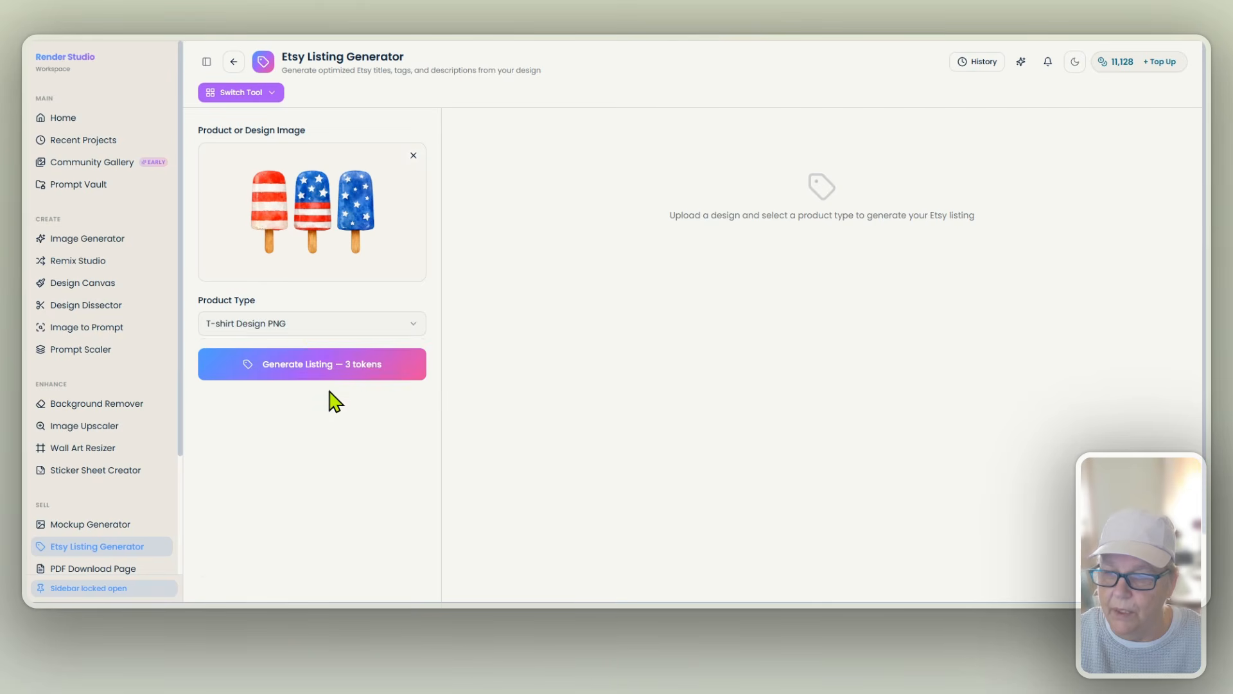
{"action": "left_click", "coordinate": [297, 372]}
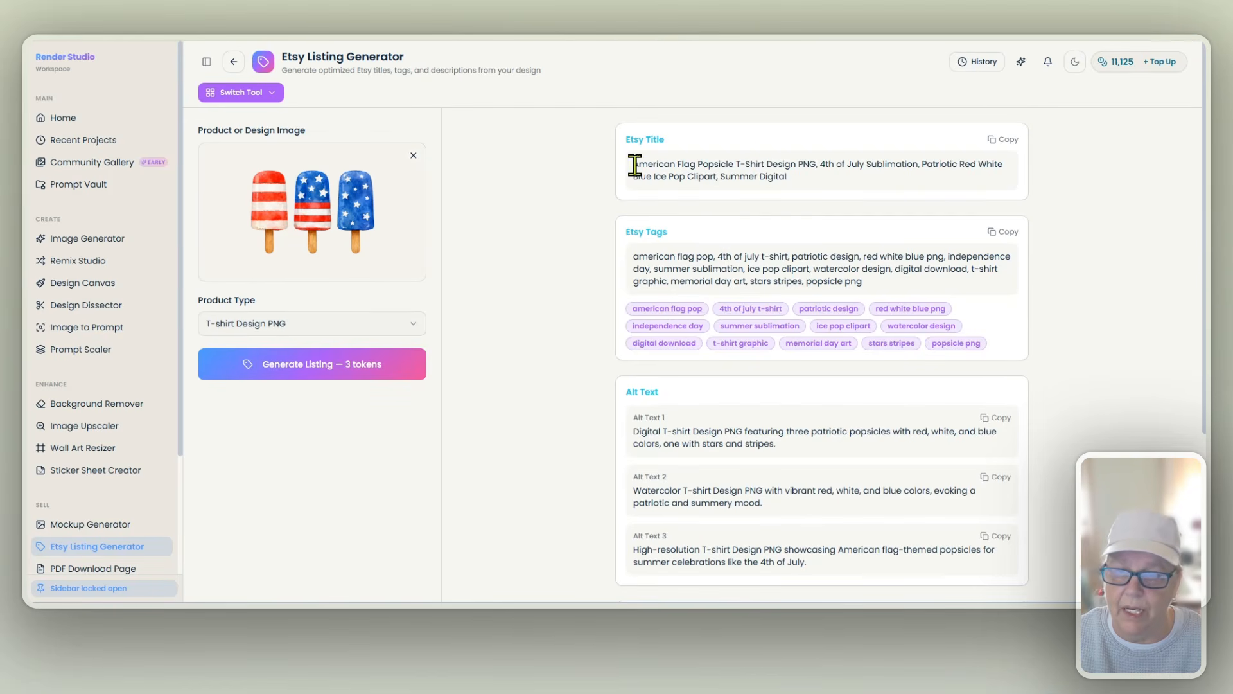
Review the generated Etsy title, including its Patriotic Red White Blue Ice Pop Clipart phrase, plus the tags, alt texts and description
{"action": "left_click_drag", "start_coordinate": [644, 165], "coordinate": [708, 189]}
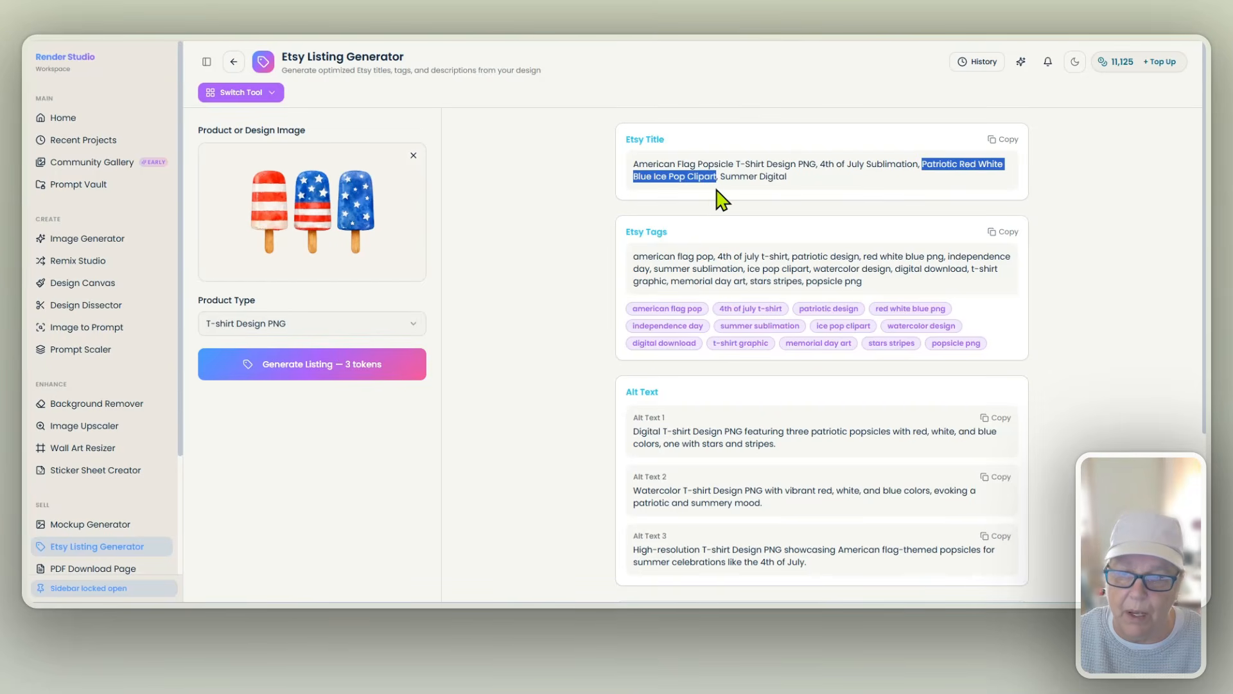
{"action": "left_click", "coordinate": [613, 210]}
{"action": "scroll", "coordinate": [610, 222], "scroll_direction": "down", "scroll_amount": 1}
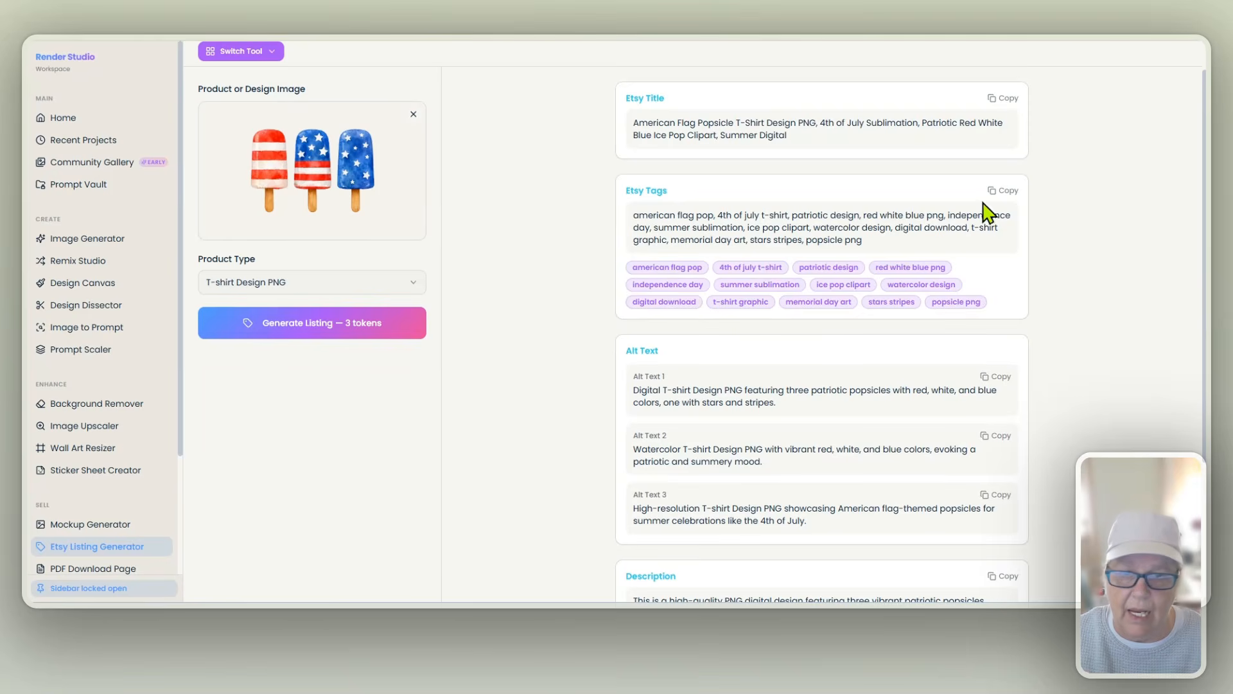
{"action": "scroll", "coordinate": [1039, 281], "scroll_direction": "down", "scroll_amount": 3}
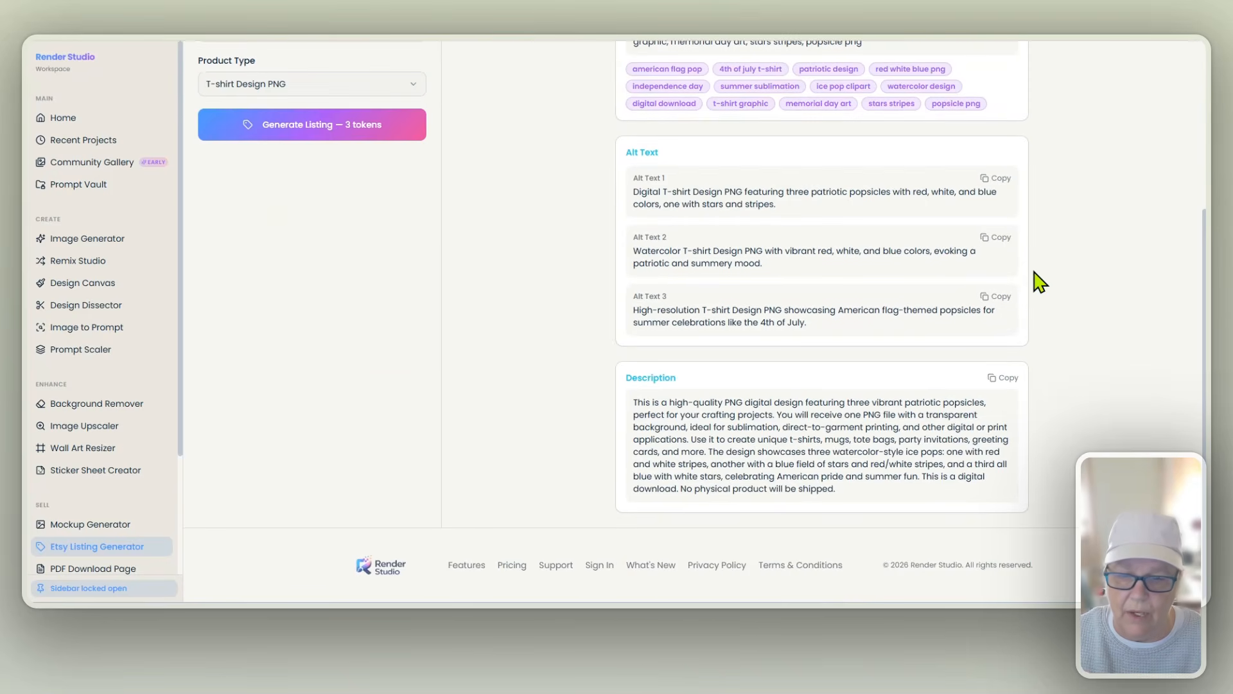
{"action": "scroll", "coordinate": [1039, 282], "scroll_direction": "up", "scroll_amount": 3}
{"action": "scroll", "coordinate": [1039, 282], "scroll_direction": "up", "scroll_amount": 1}
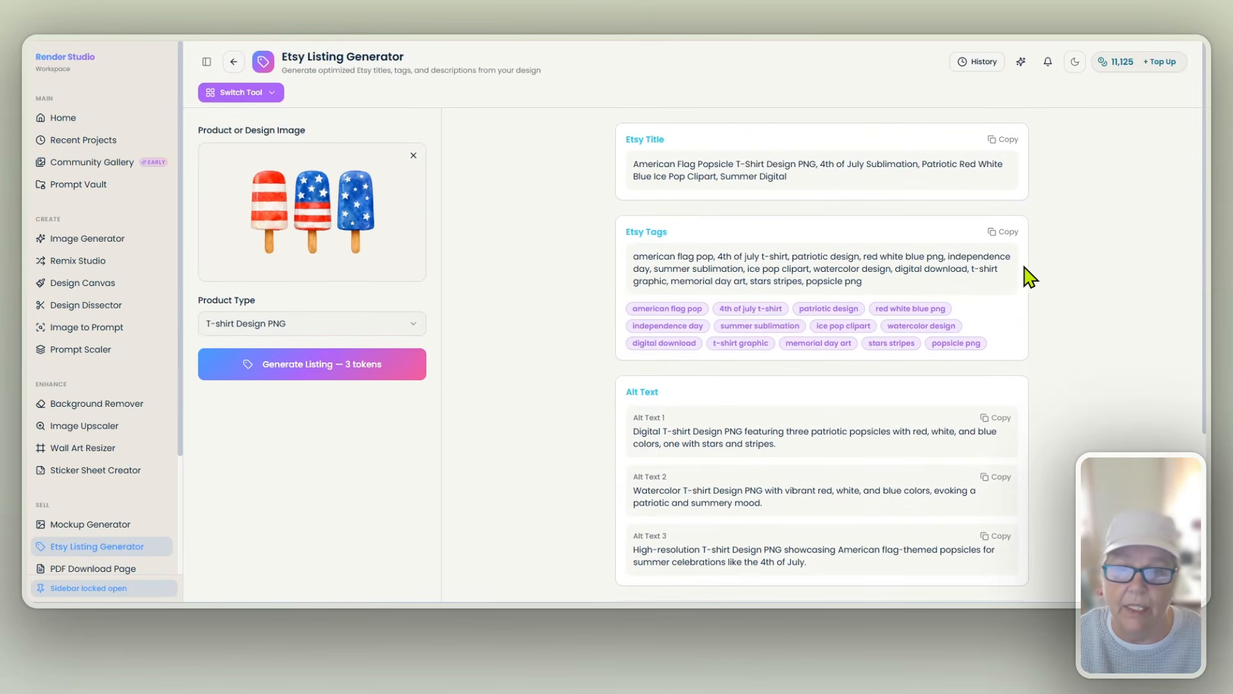
{"action": "scroll", "coordinate": [617, 277], "scroll_direction": "down", "scroll_amount": 3}
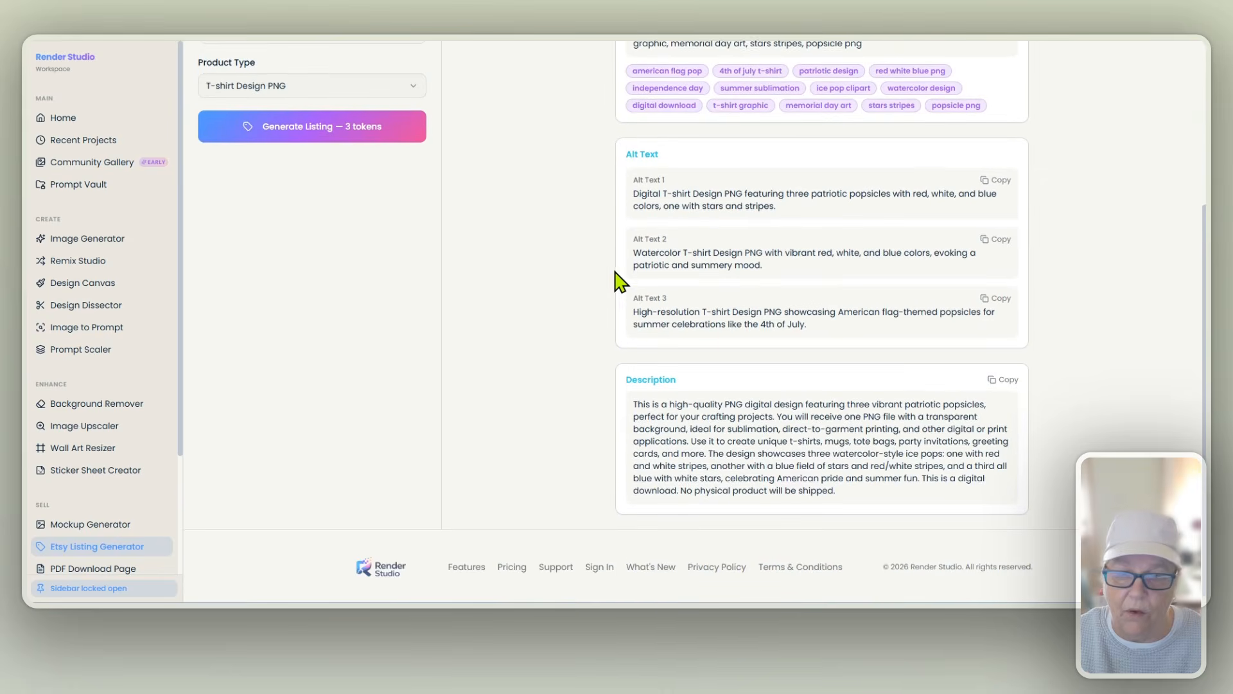
{"action": "scroll", "coordinate": [618, 321], "scroll_direction": "up", "scroll_amount": 3}
{"action": "scroll", "coordinate": [617, 270], "scroll_direction": "up", "scroll_amount": 1}
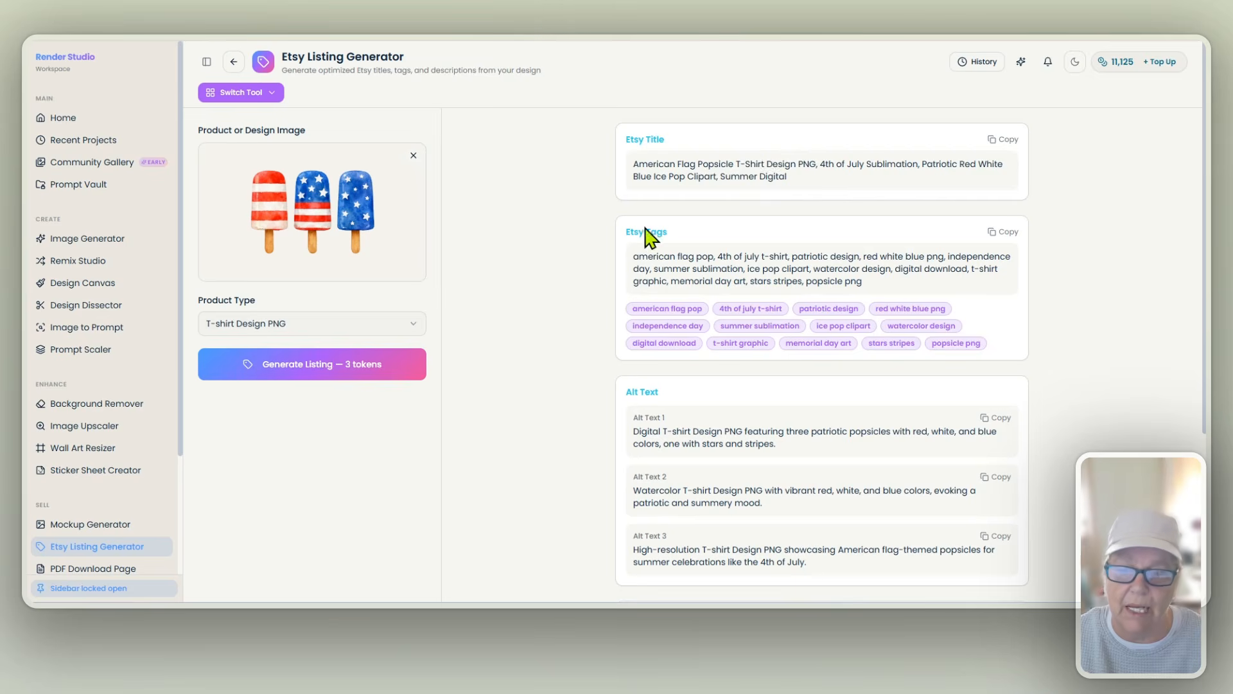
{"action": "scroll", "coordinate": [617, 273], "scroll_direction": "down", "scroll_amount": 2}
{"action": "scroll", "coordinate": [610, 283], "scroll_direction": "down", "scroll_amount": 1}
{"action": "scroll", "coordinate": [598, 344], "scroll_direction": "up", "scroll_amount": 3}
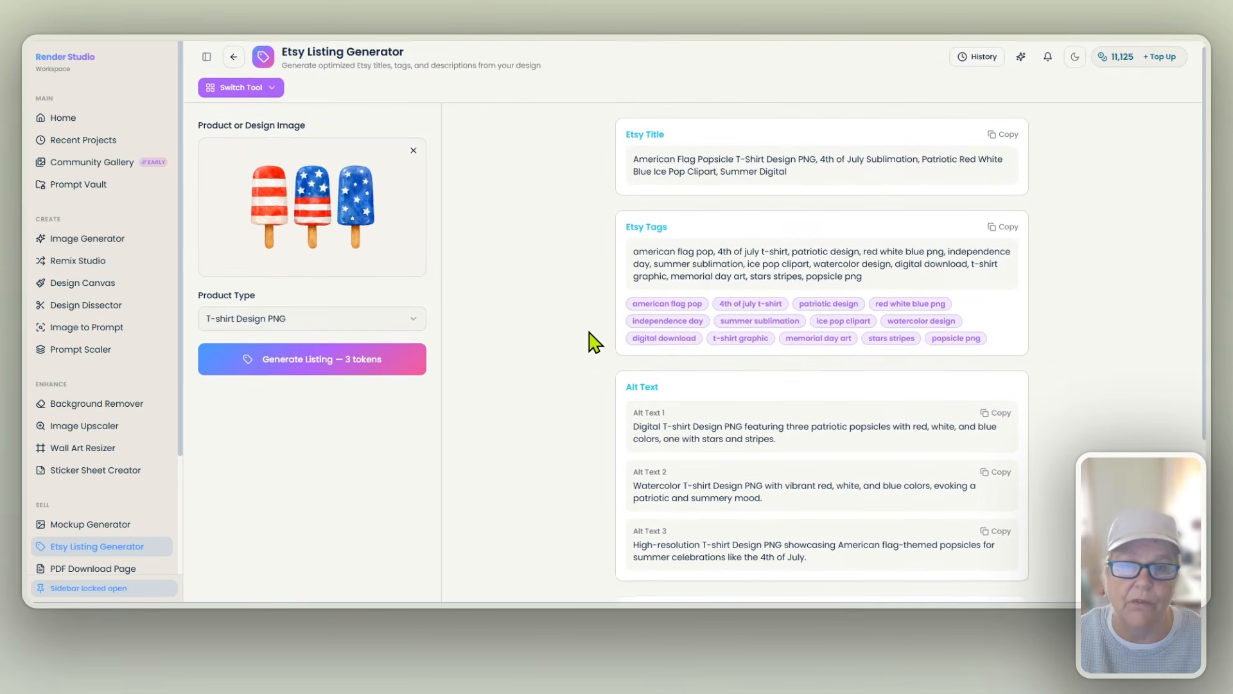